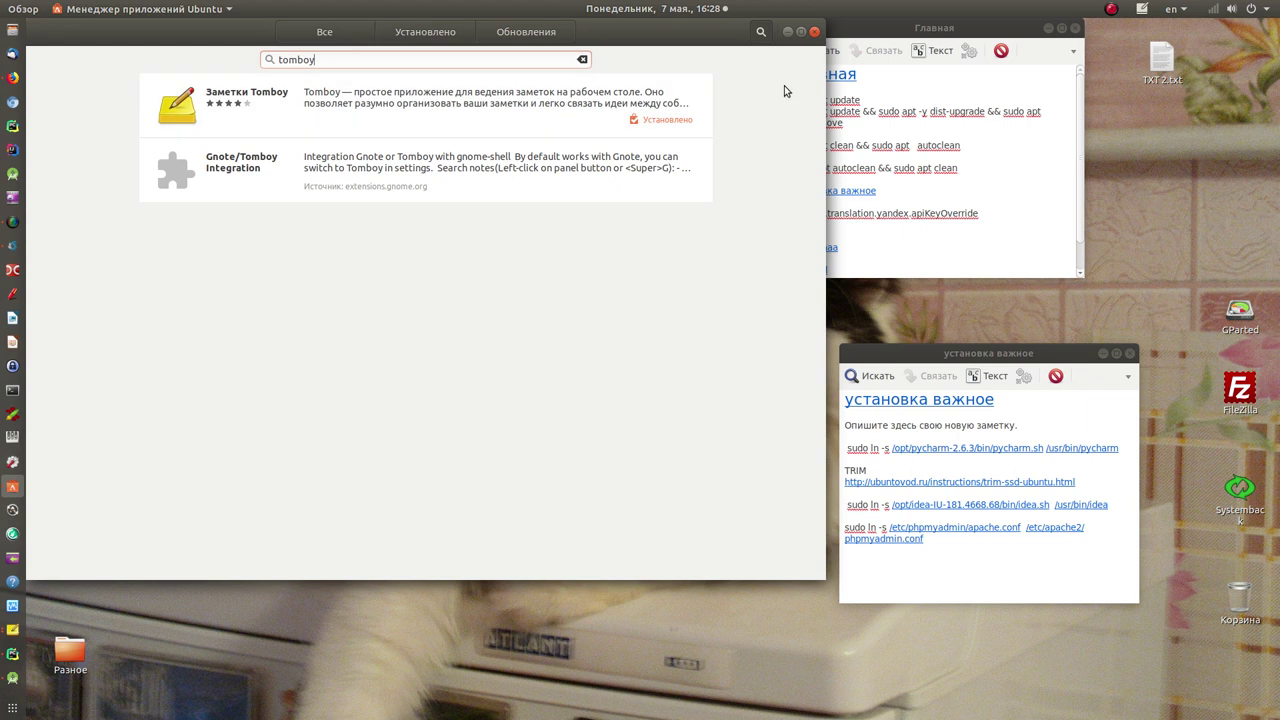
Look through the lists of all applications, installed applications and updates in the software manager, and close it.
{"action": "left_click", "coordinate": [324, 33]}
{"action": "left_click", "coordinate": [430, 35]}
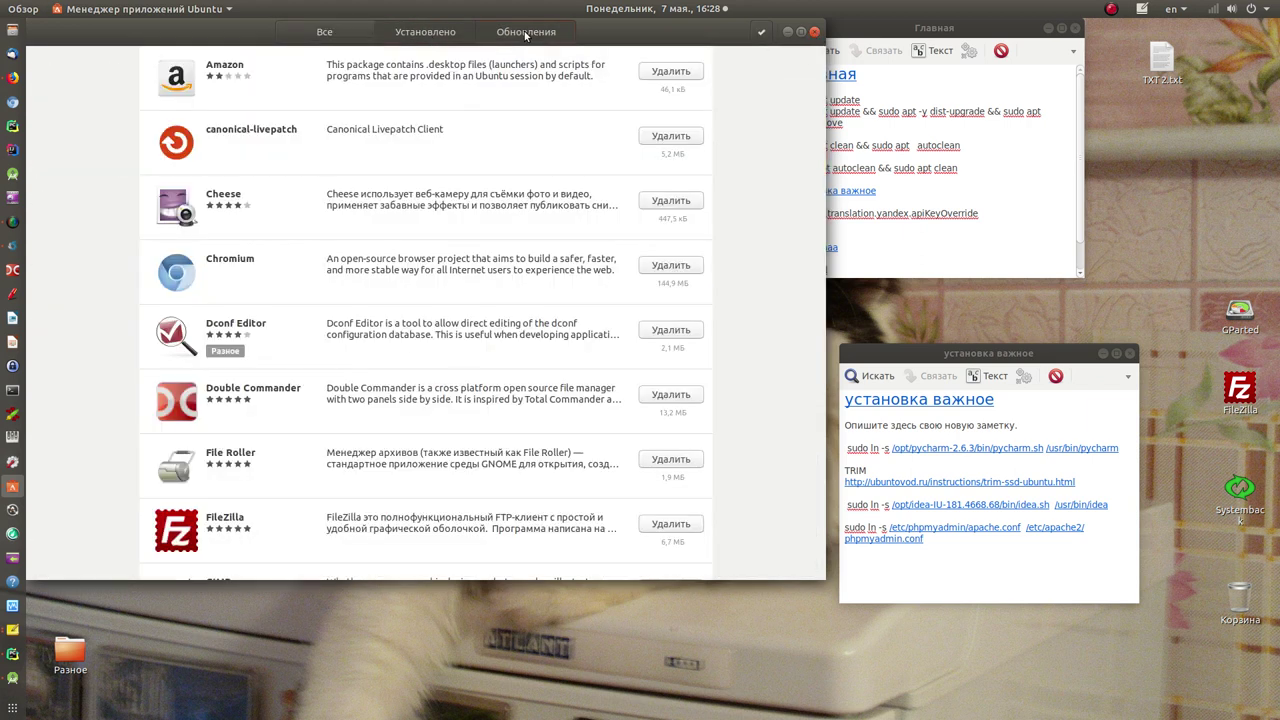
{"action": "left_click", "coordinate": [530, 35]}
{"action": "left_click", "coordinate": [816, 33]}
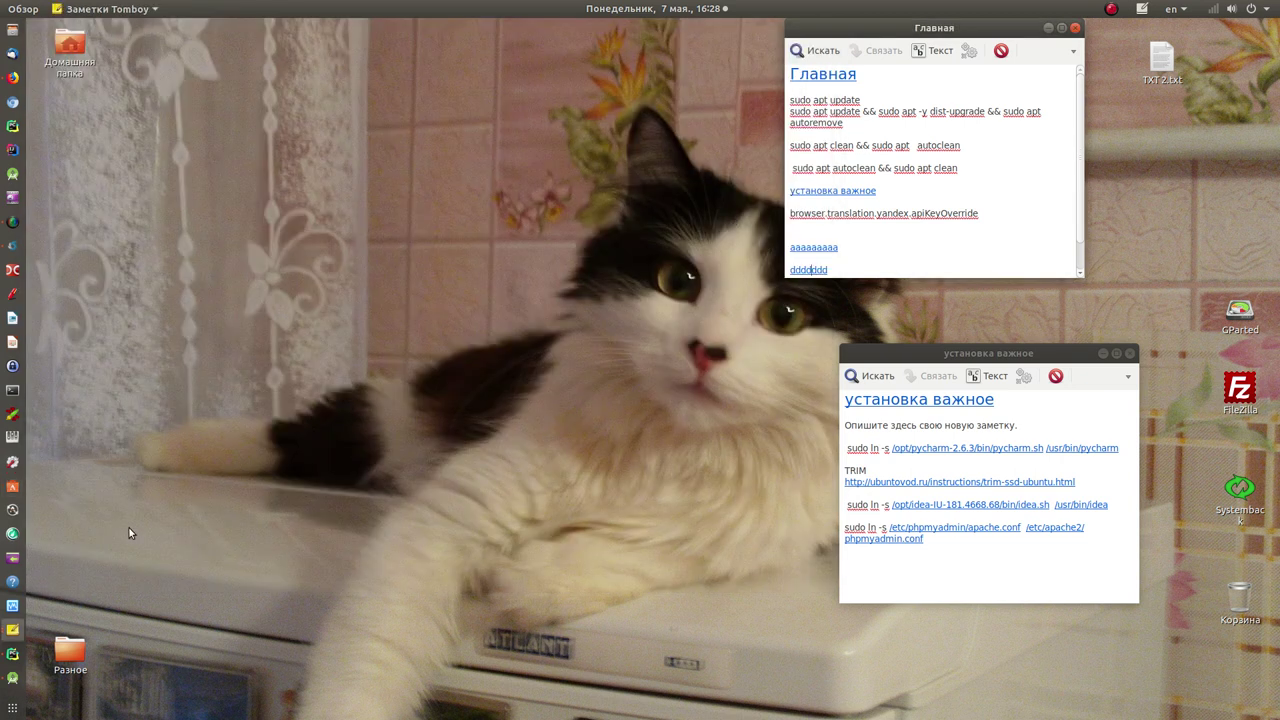
Bring up PyCharm to show the kotlin project, and exit it.
{"action": "left_click", "coordinate": [12, 654]}
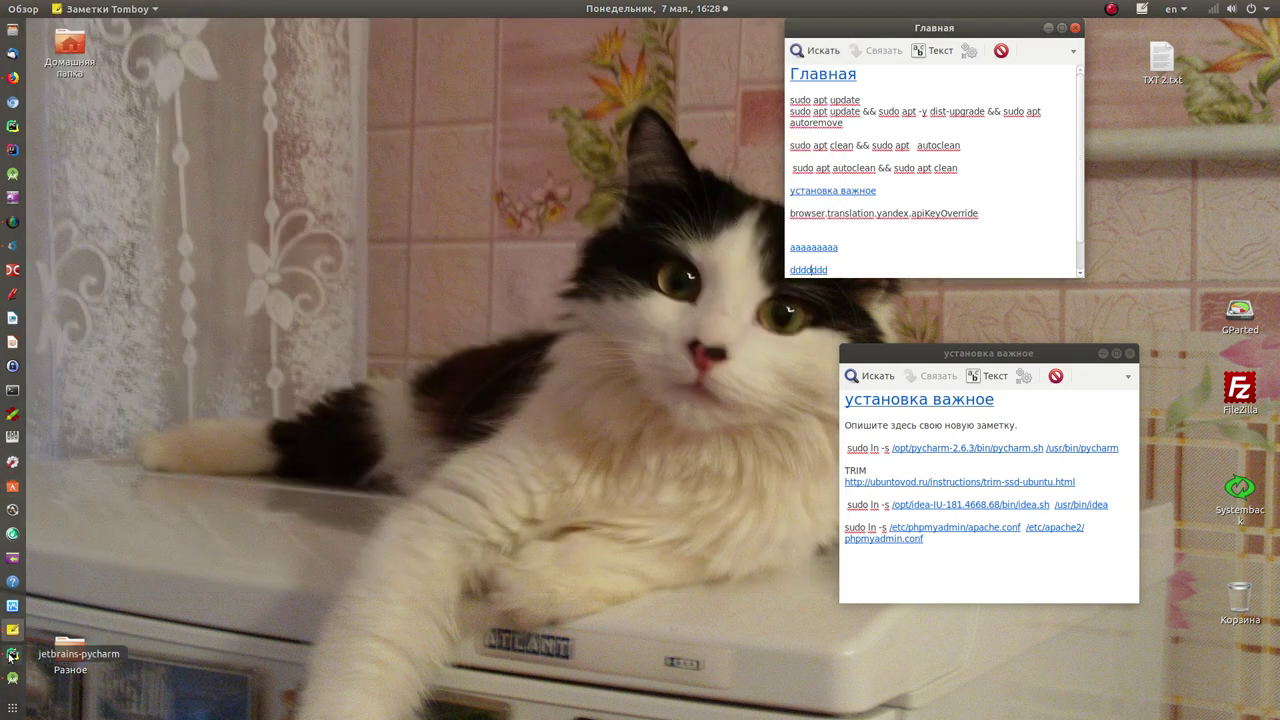
{"action": "left_click", "coordinate": [113, 194]}
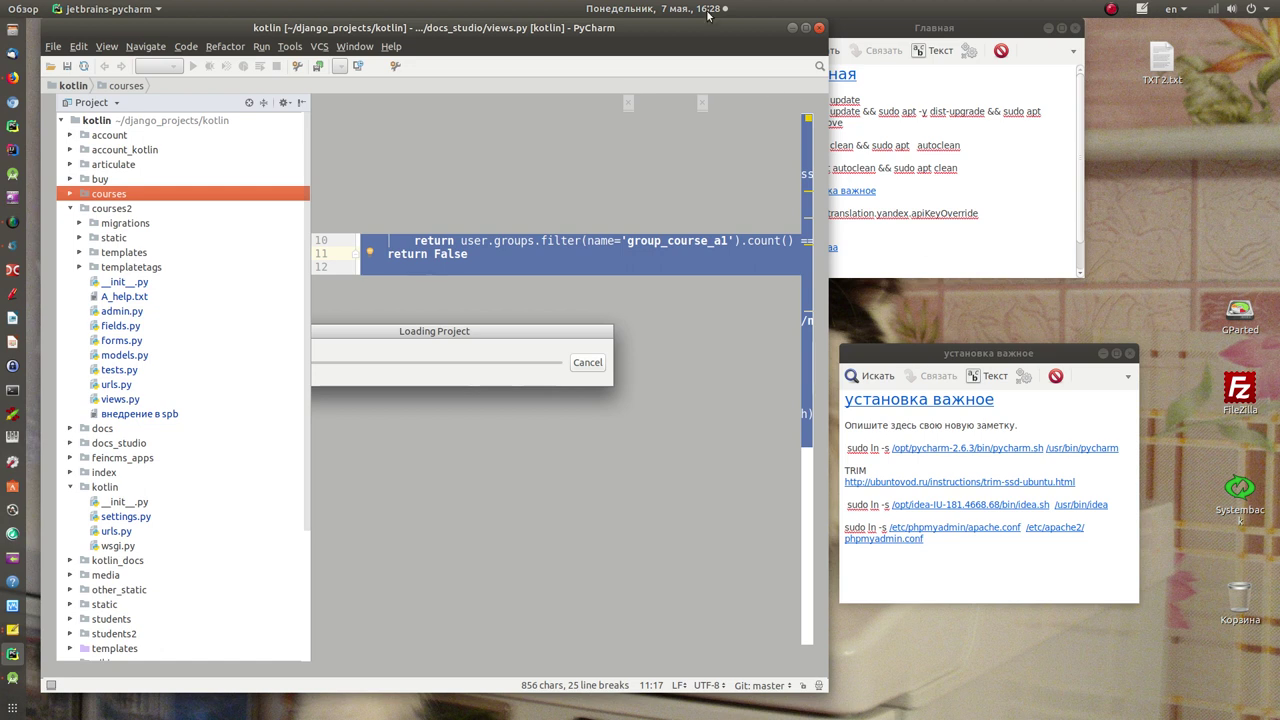
{"action": "left_click", "coordinate": [822, 30]}
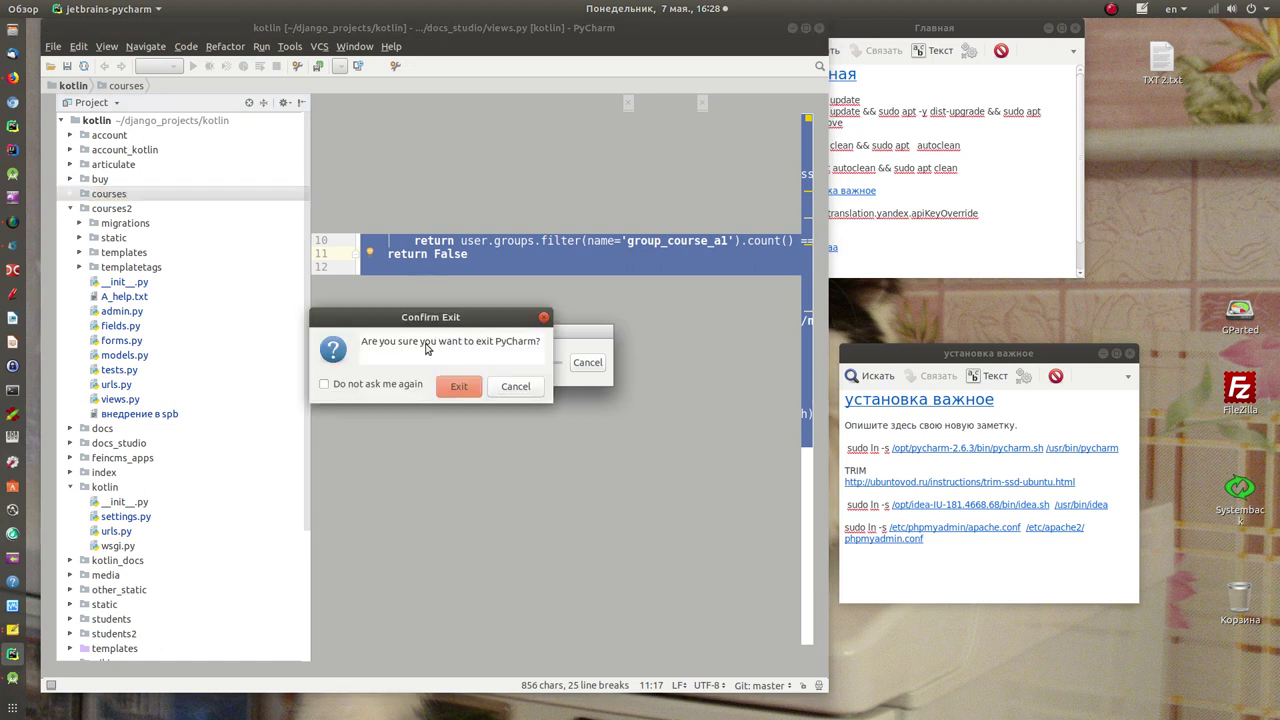
{"action": "left_click", "coordinate": [459, 386]}
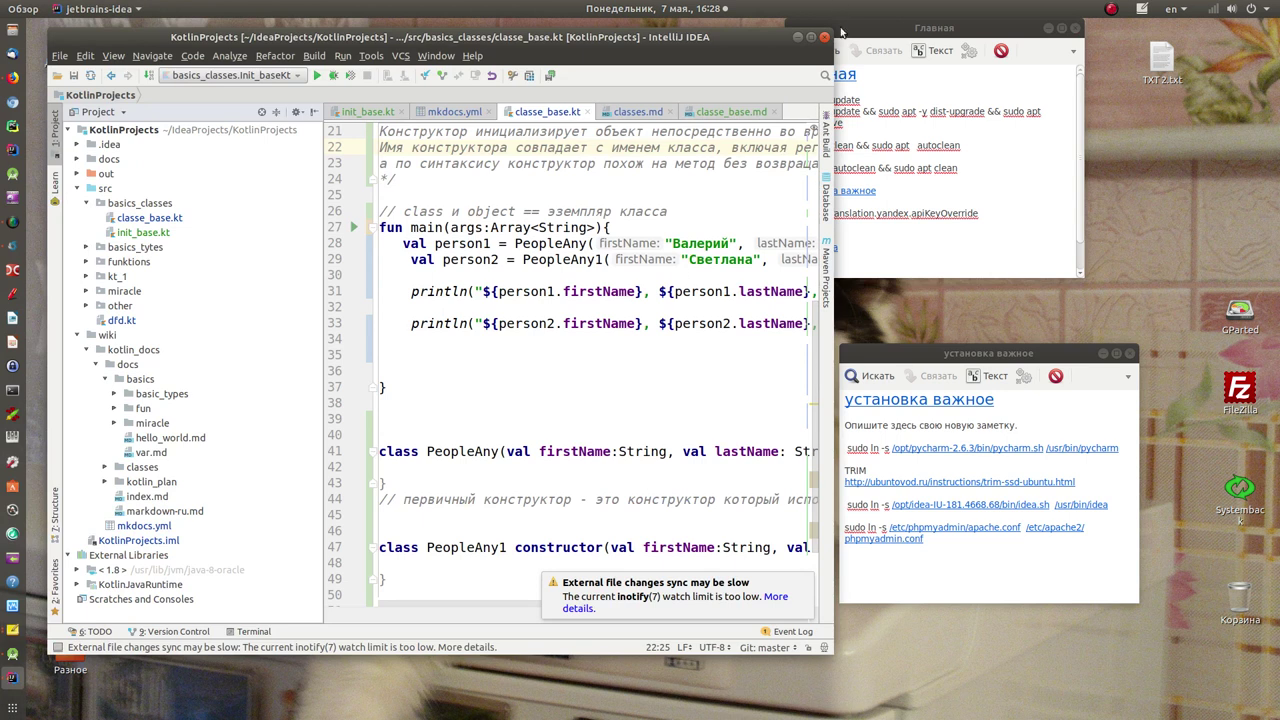
Close the KotlinProjects window in IntelliJ IDEA and exit Android Studio.
{"action": "left_click", "coordinate": [824, 37]}
{"action": "left_click", "coordinate": [475, 372]}
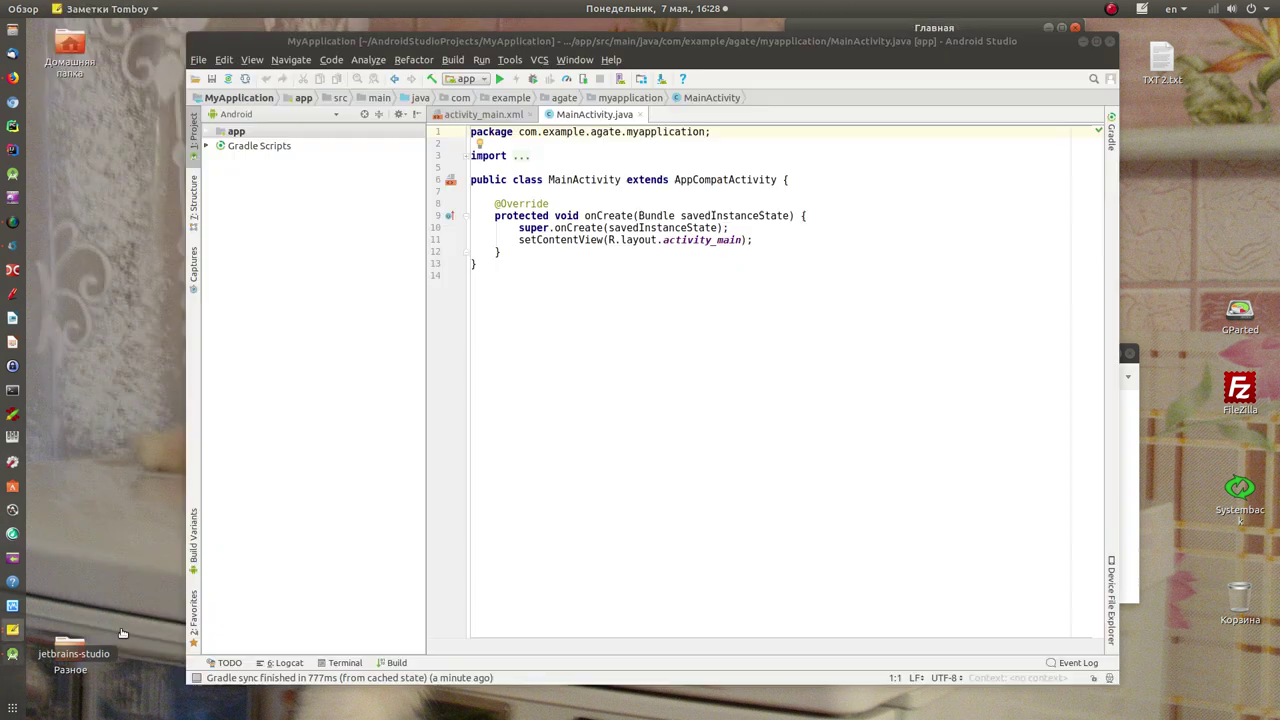
{"action": "left_click", "coordinate": [1109, 41]}
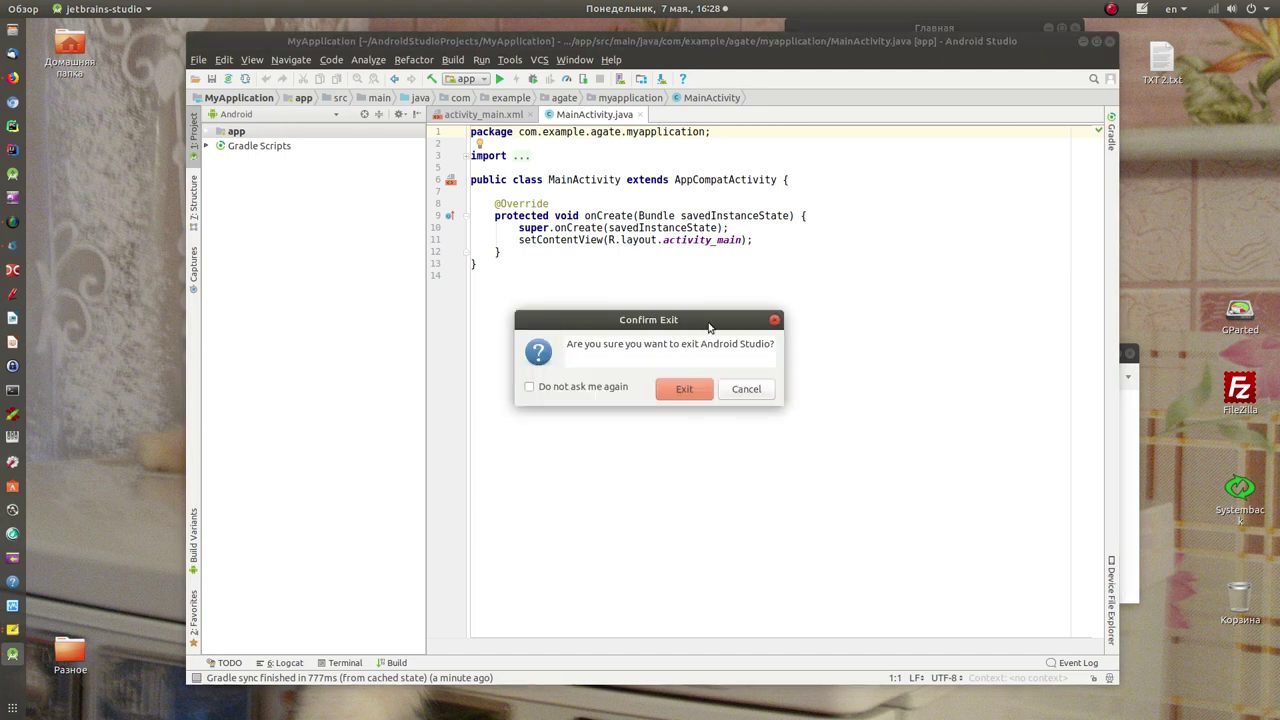
{"action": "left_click", "coordinate": [680, 389]}
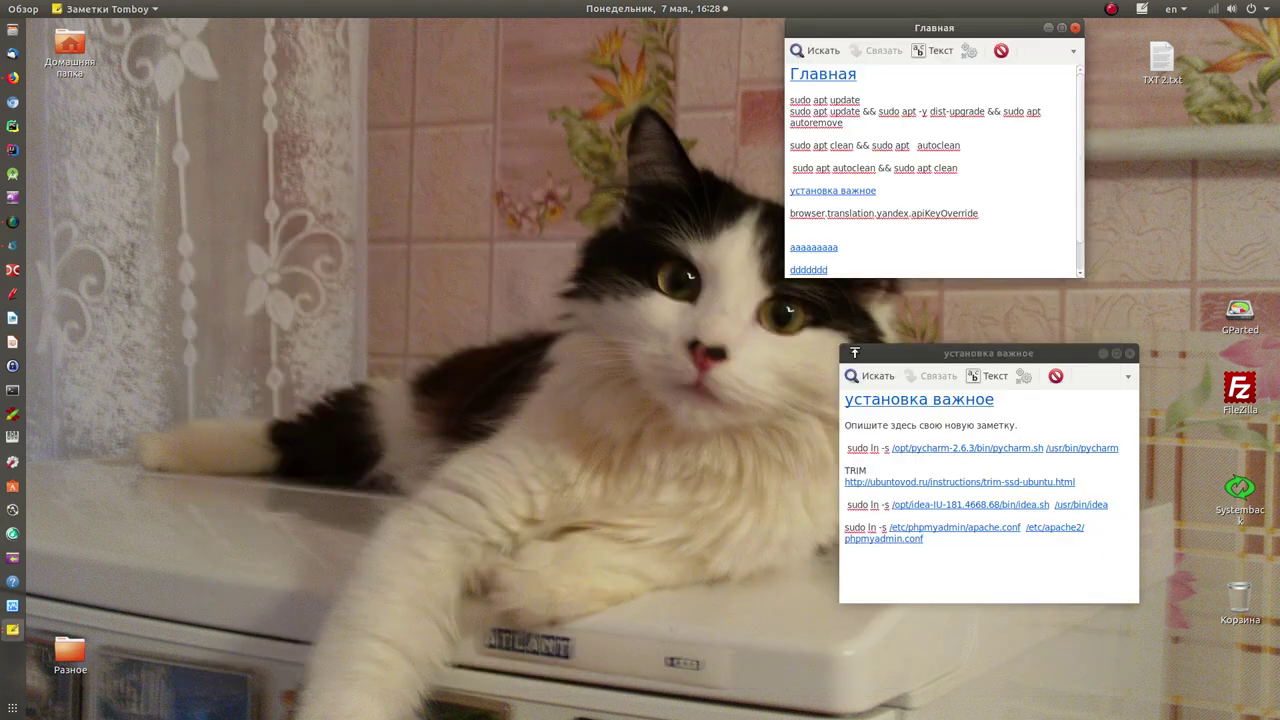
Launch FileZilla and GParted from the desktop, entering the account password for GParted, and close each after viewing.
{"action": "double_click", "coordinate": [1240, 390]}
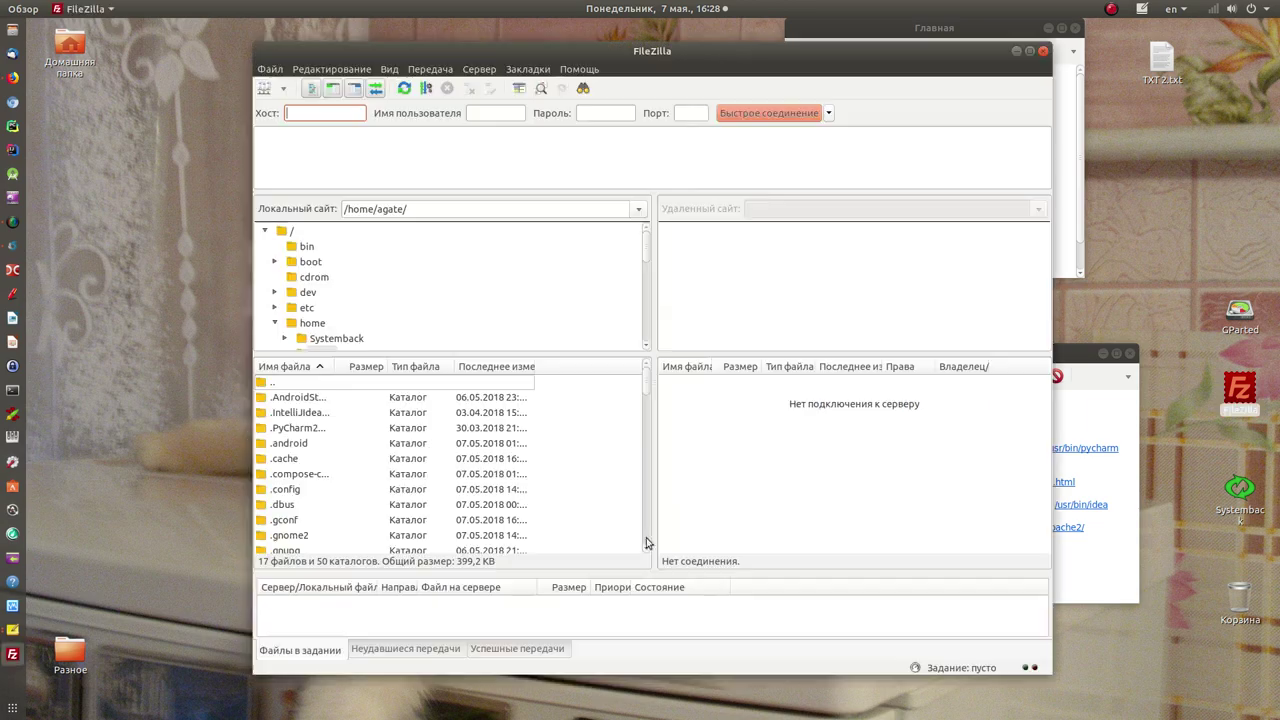
{"action": "left_click", "coordinate": [1043, 51]}
{"action": "double_click", "coordinate": [1238, 316]}
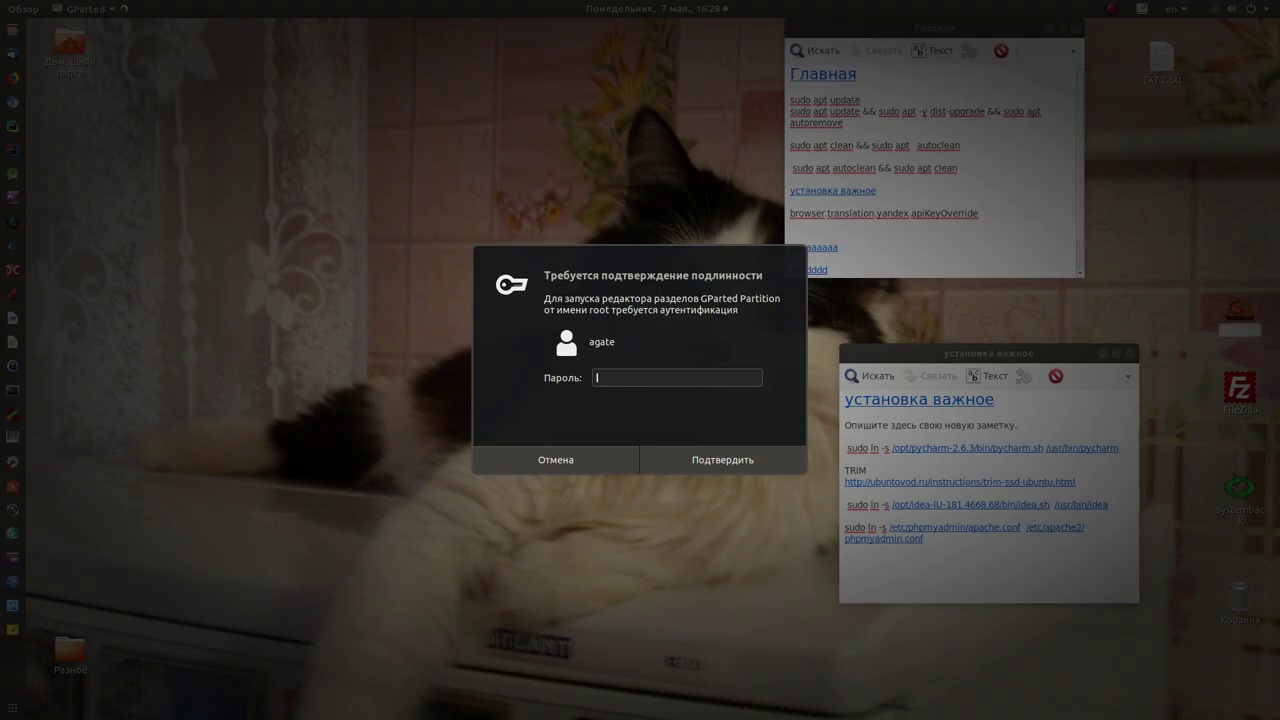
{"action": "type", "text": "*****"}
{"action": "key", "text": "Return"}
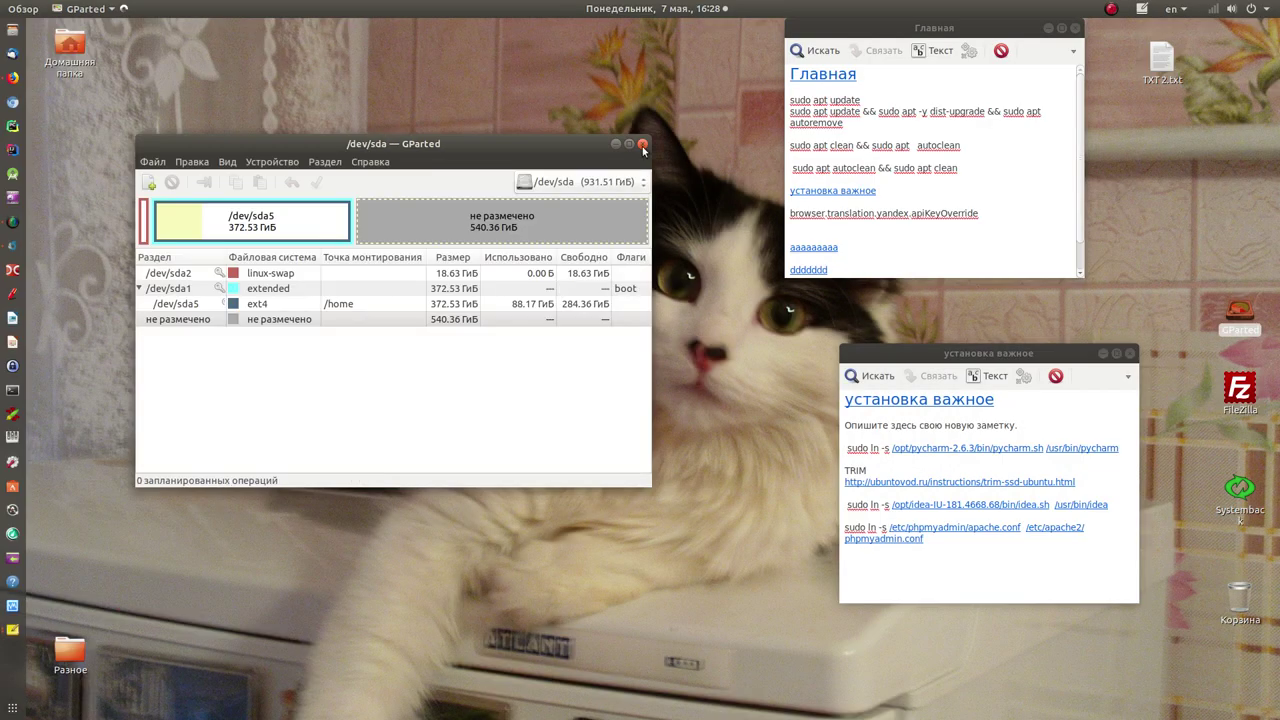
{"action": "left_click", "coordinate": [642, 145]}
Open Systemback with the administrator password, try a limit of five restore points, return it to three, and close the program.
{"action": "double_click", "coordinate": [1239, 490]}
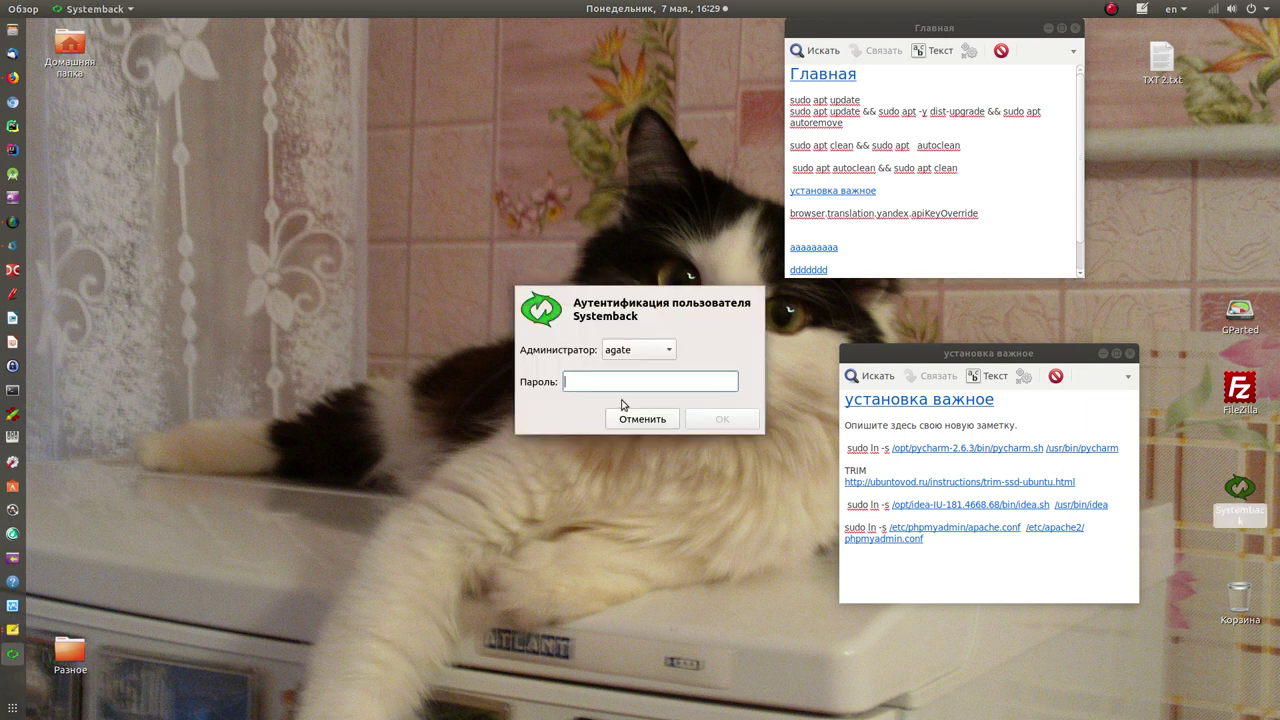
{"action": "type", "text": "*****"}
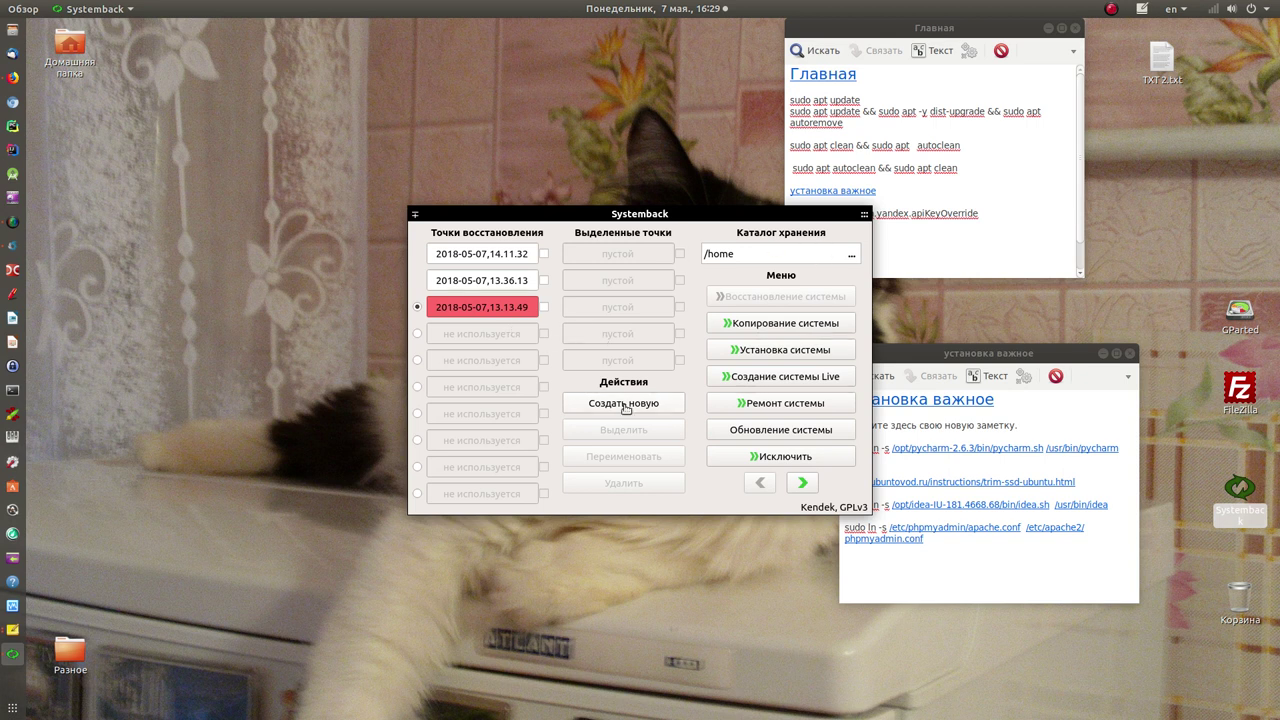
{"action": "left_click", "coordinate": [417, 333]}
{"action": "left_click", "coordinate": [417, 360]}
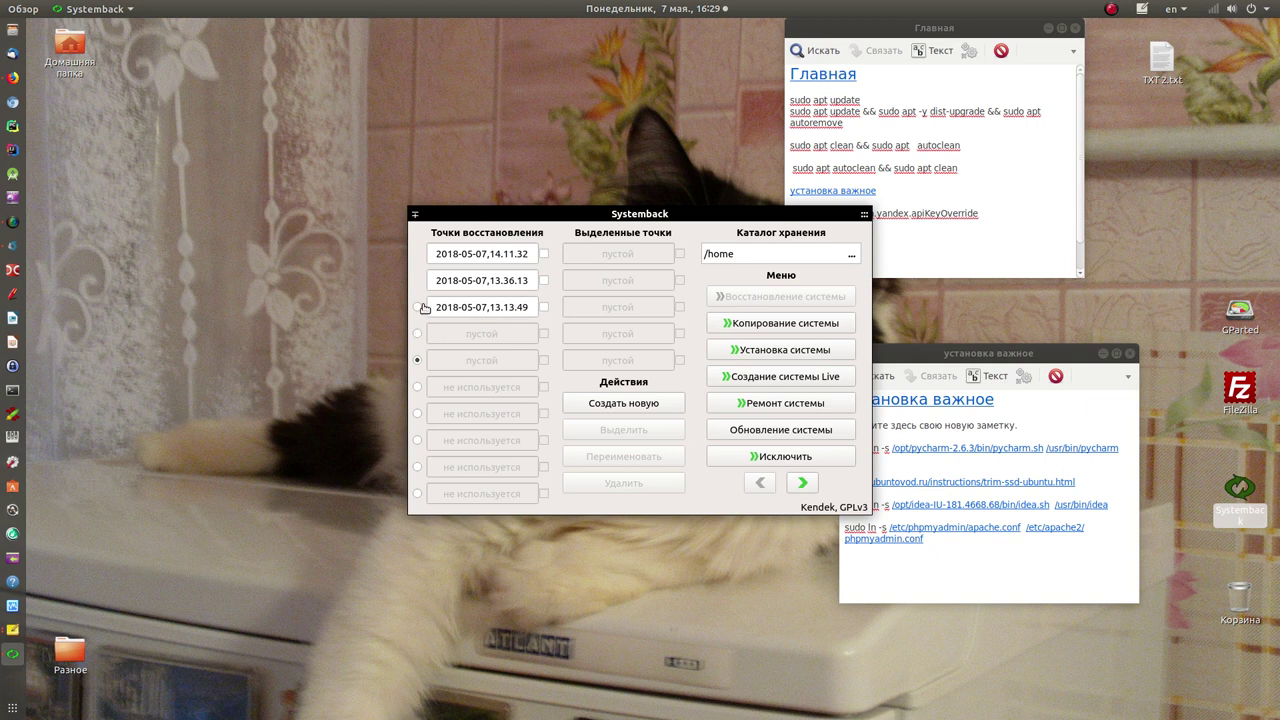
{"action": "left_click", "coordinate": [418, 308]}
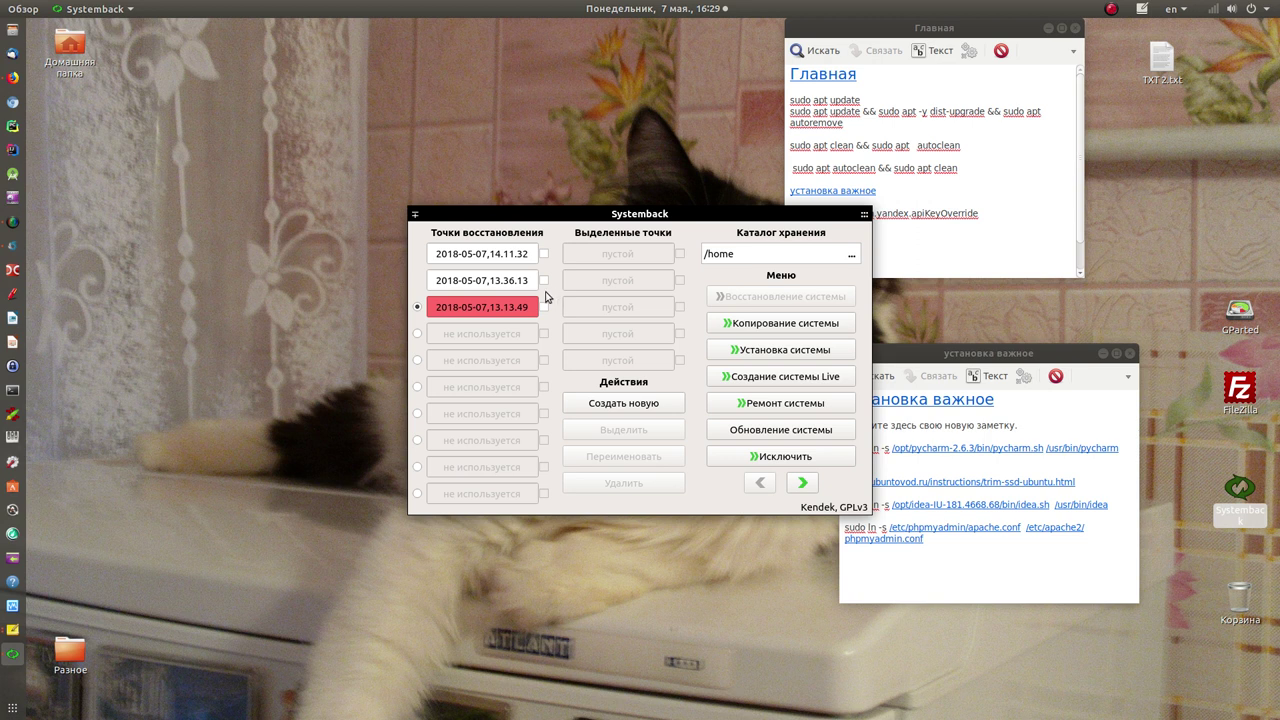
{"action": "mouse_move", "coordinate": [860, 218]}
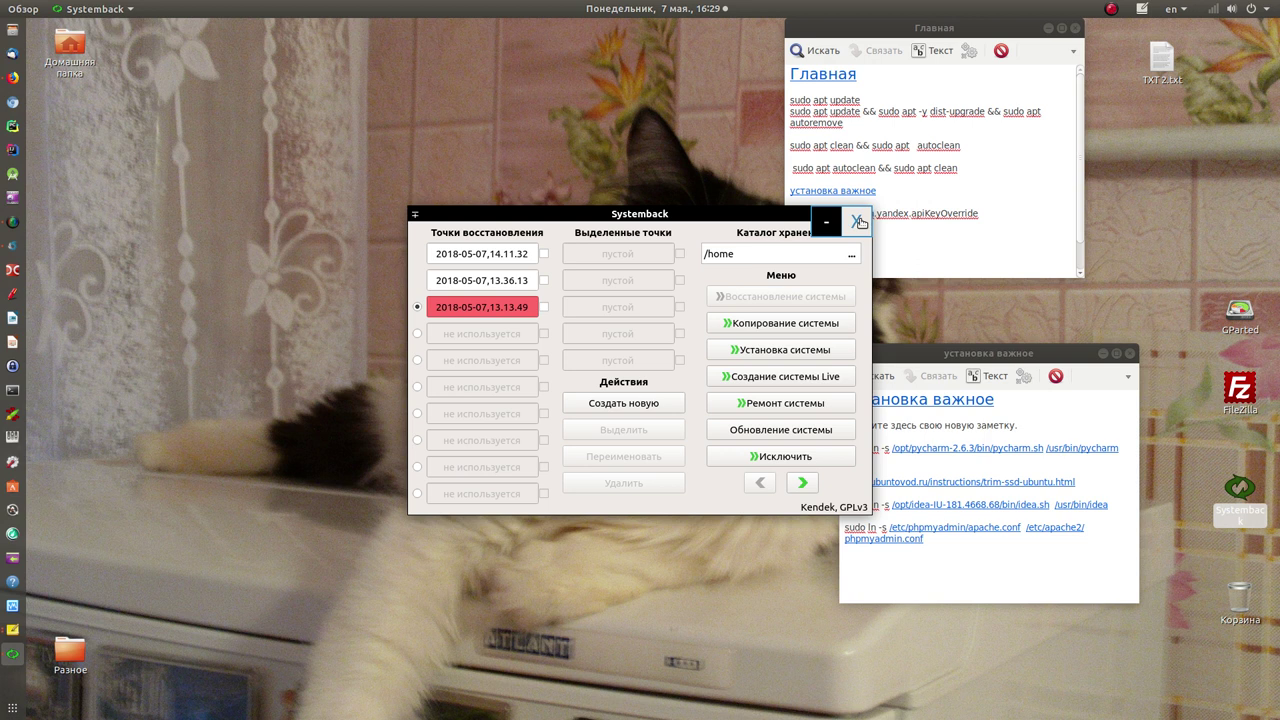
{"action": "left_click", "coordinate": [858, 221]}
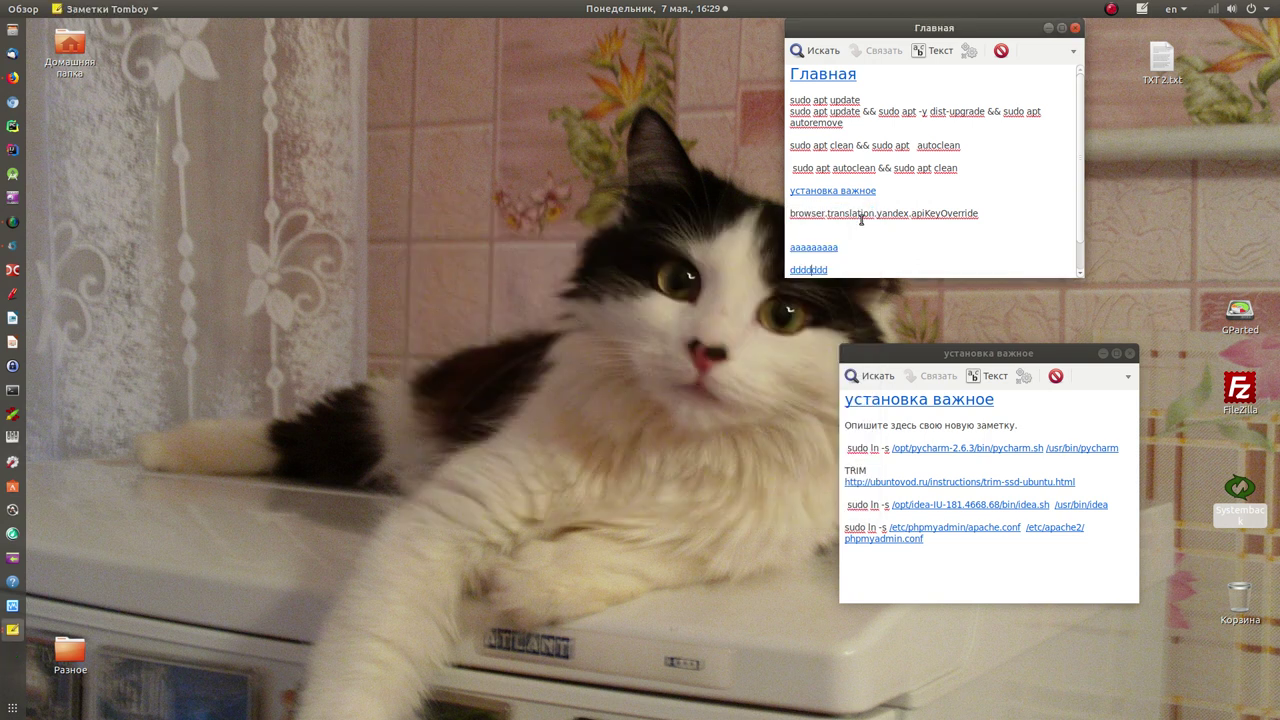
Reopen Systemback from the desktop and enter the administrator password.
{"action": "double_click", "coordinate": [1238, 485]}
{"action": "type", "text": "*****"}
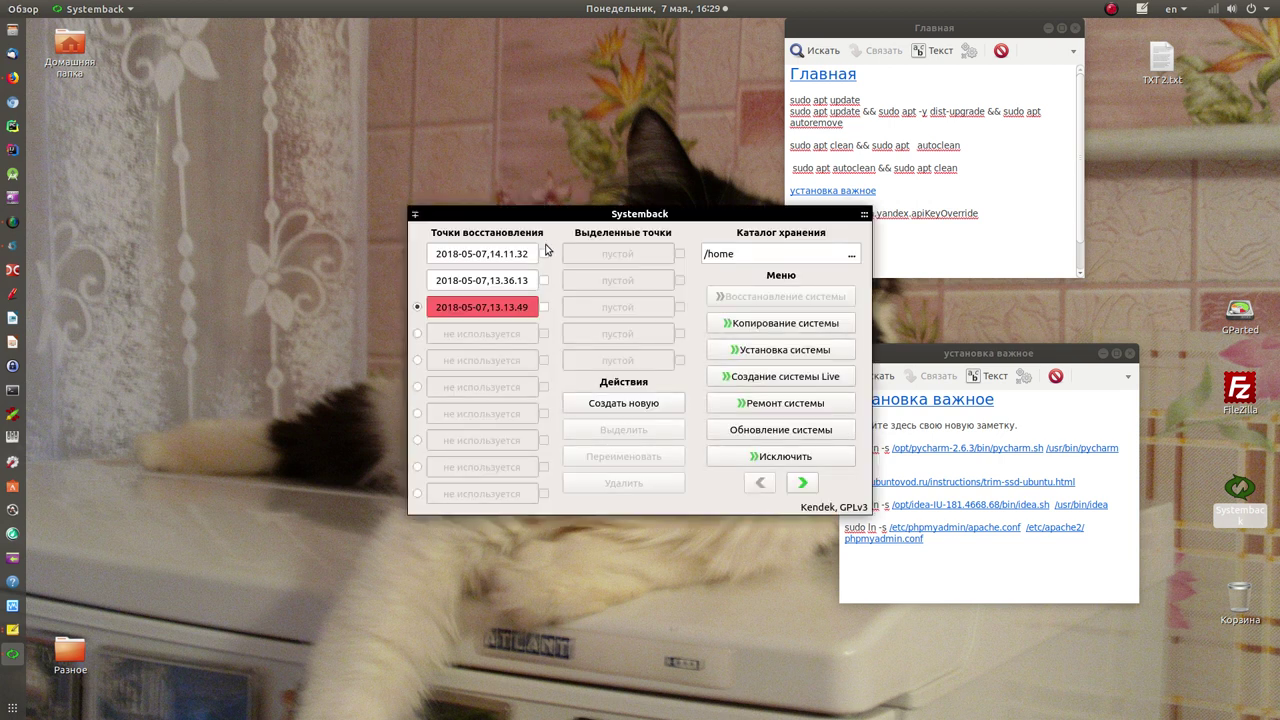
Browse from the root file system to /home/Systemback to view the stored restore point folders, and close the file window.
{"action": "double_click", "coordinate": [70, 45]}
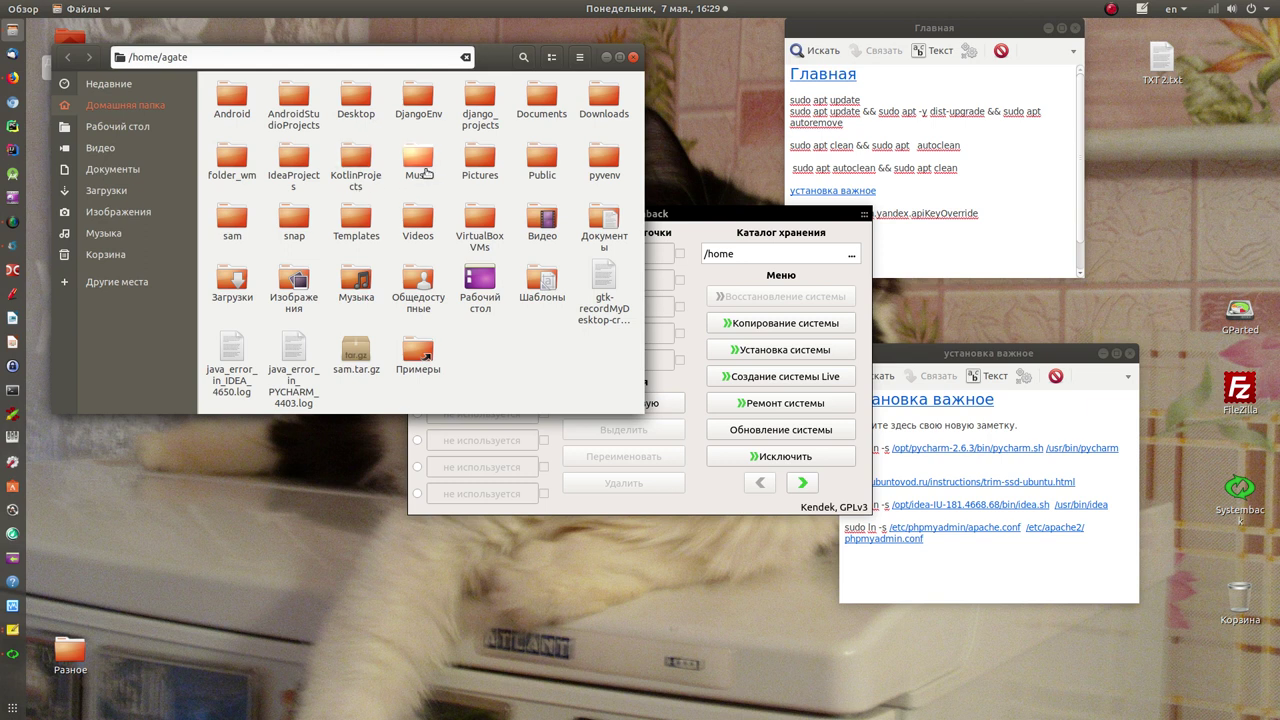
{"action": "left_click", "coordinate": [117, 283]}
{"action": "left_click", "coordinate": [277, 115]}
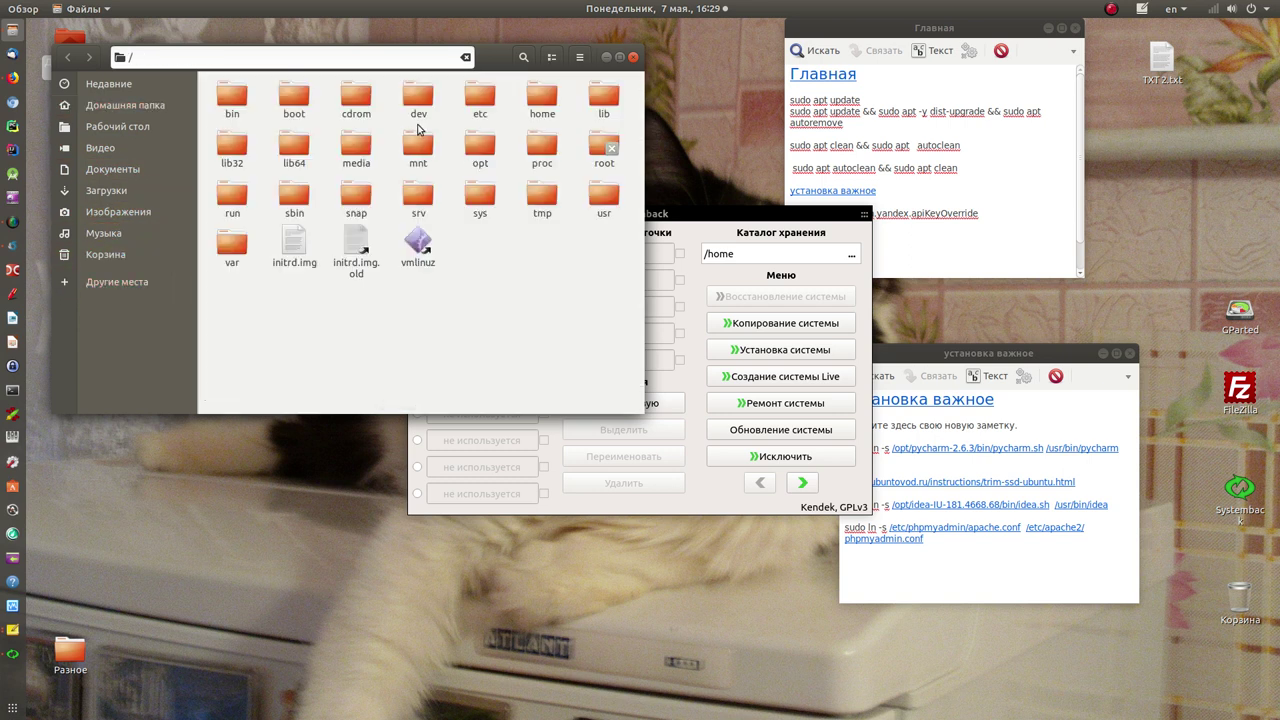
{"action": "double_click", "coordinate": [542, 97]}
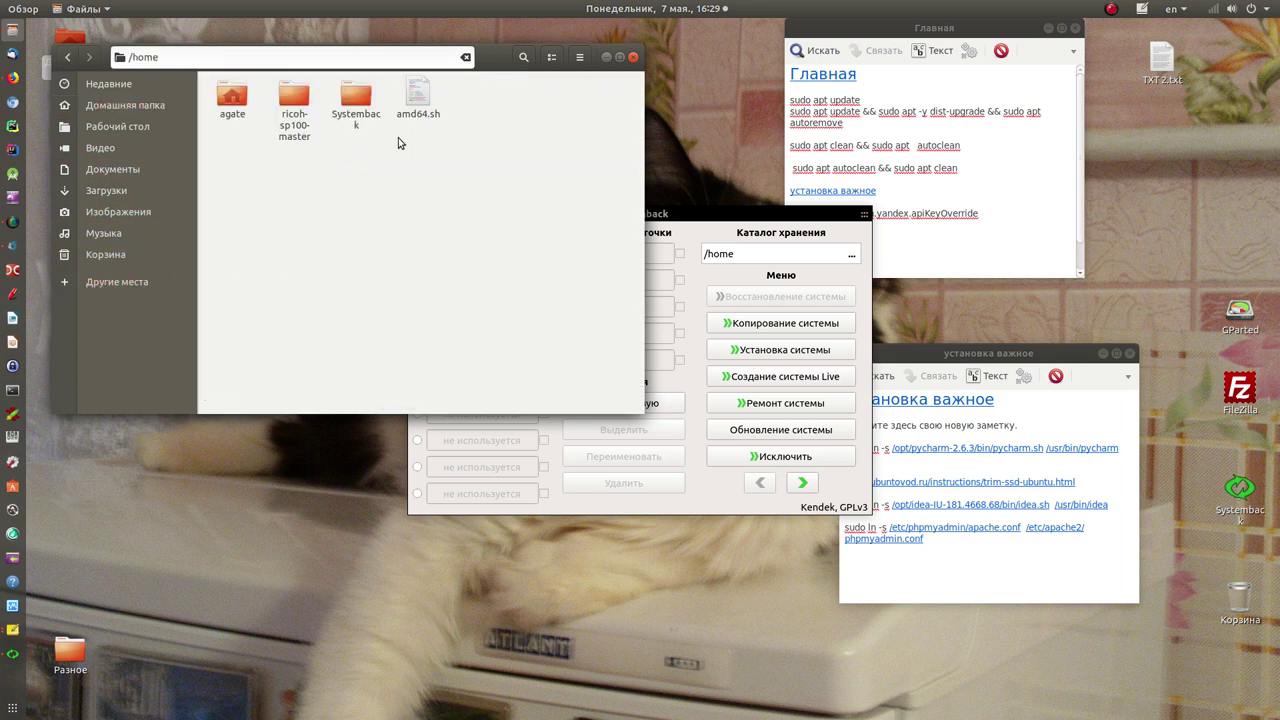
{"action": "double_click", "coordinate": [356, 98]}
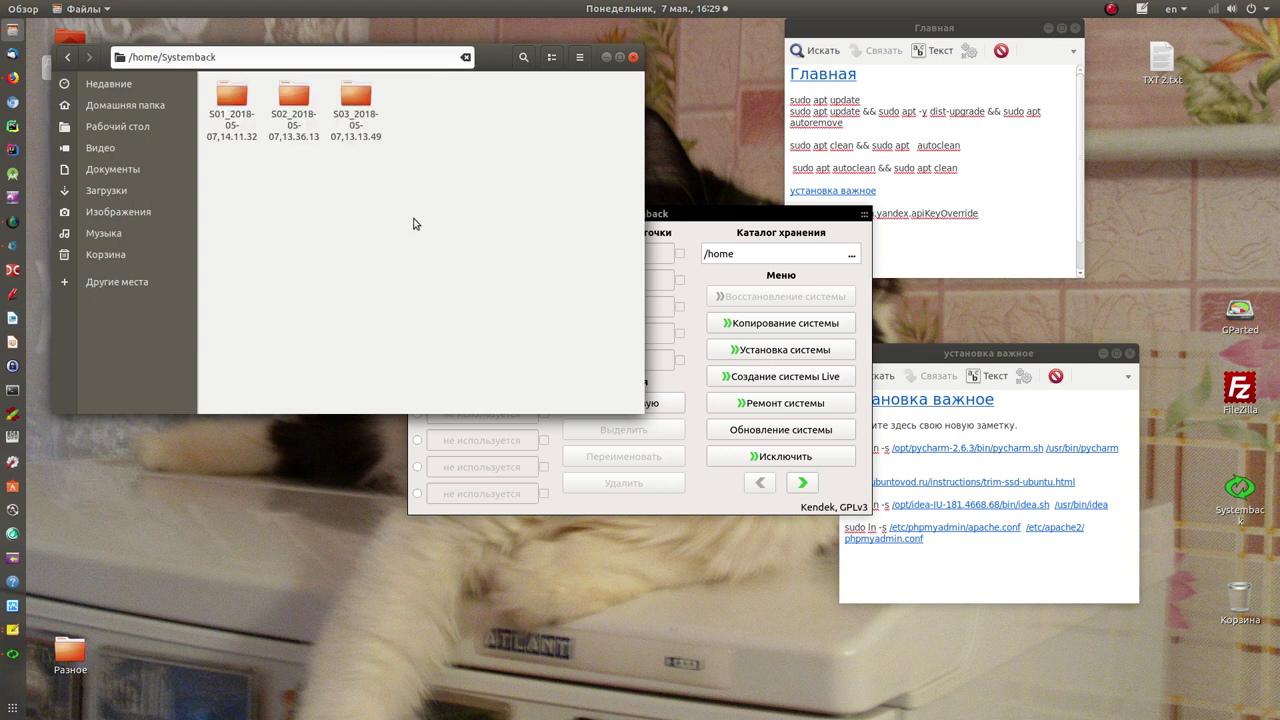
{"action": "left_click", "coordinate": [633, 57]}
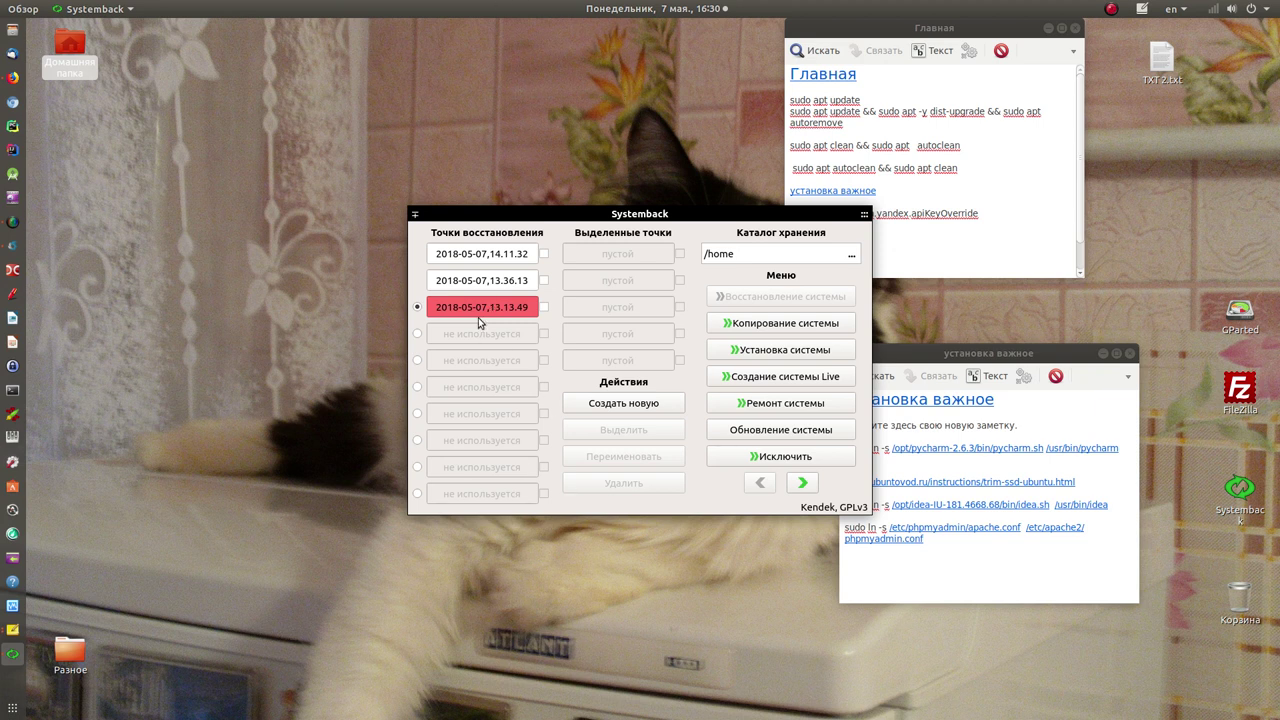
Select the restore point 2018-05-07,14.11.32 in Systemback to show the restore option, and close the program.
{"action": "left_click", "coordinate": [544, 254]}
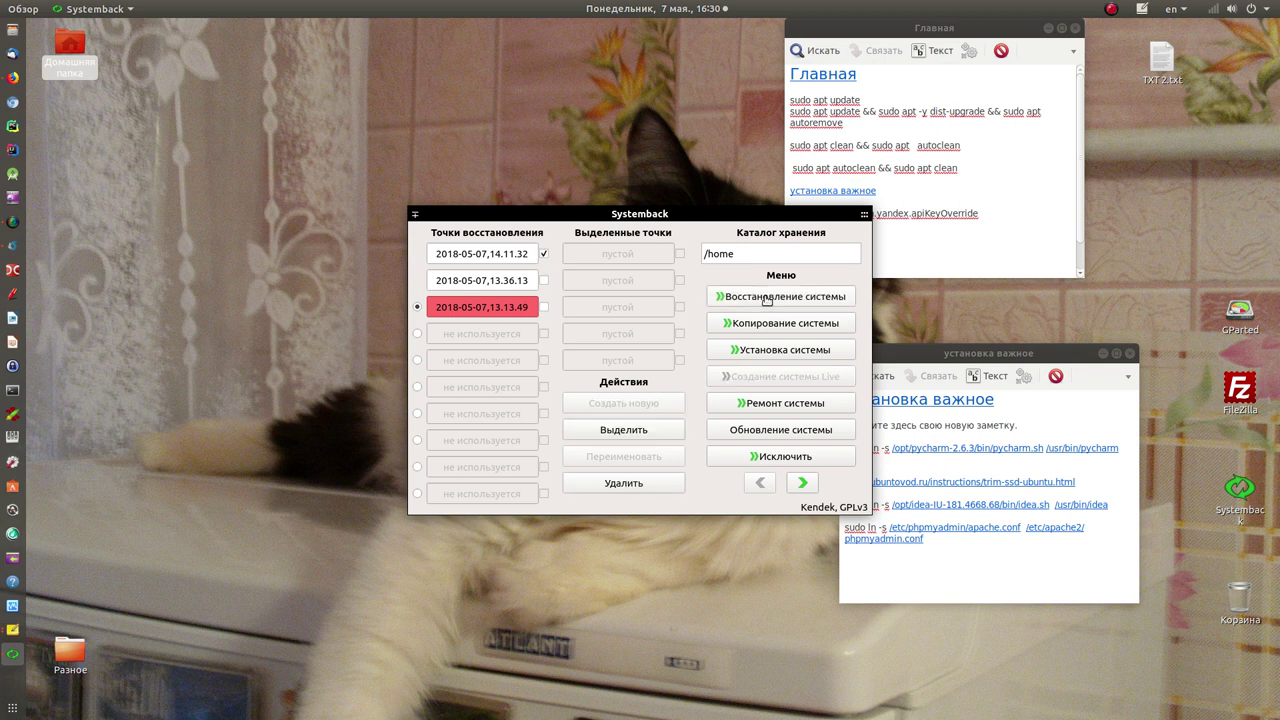
{"action": "left_click", "coordinate": [864, 216]}
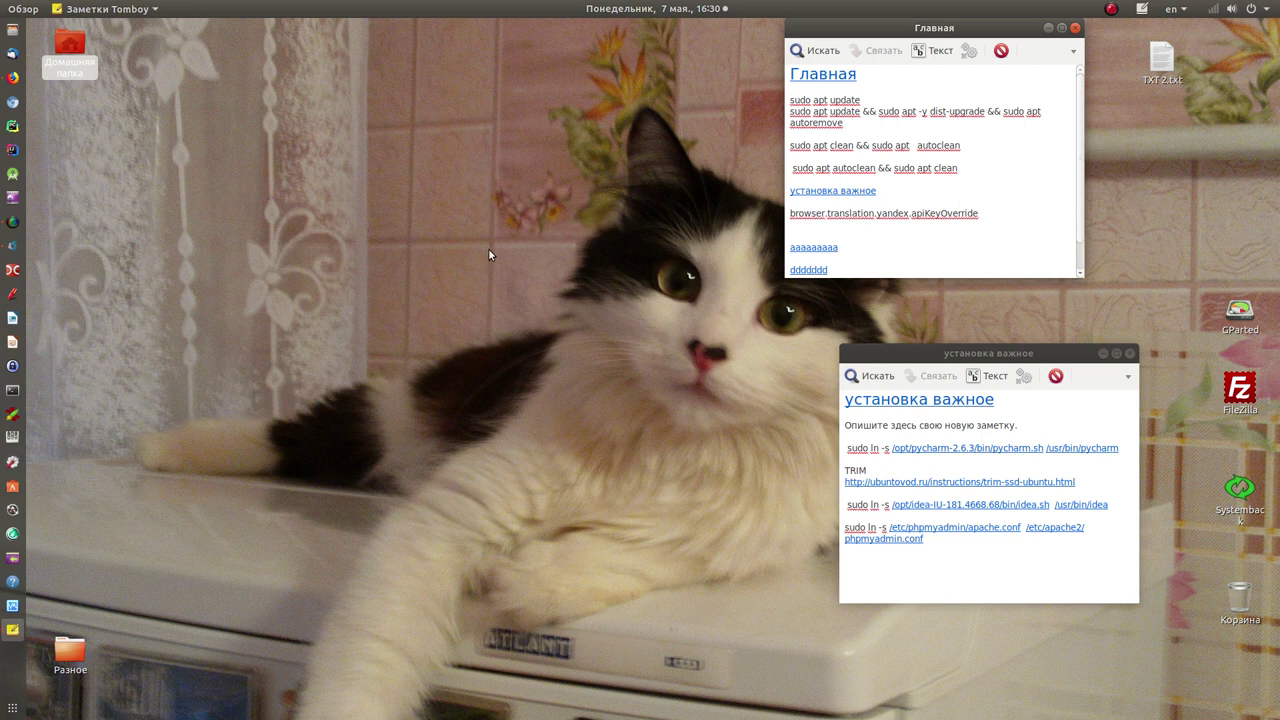
Open the Notepad_ZIM notebook in Zim, view its file commands, and close the notebook.
{"action": "left_click", "coordinate": [13, 414]}
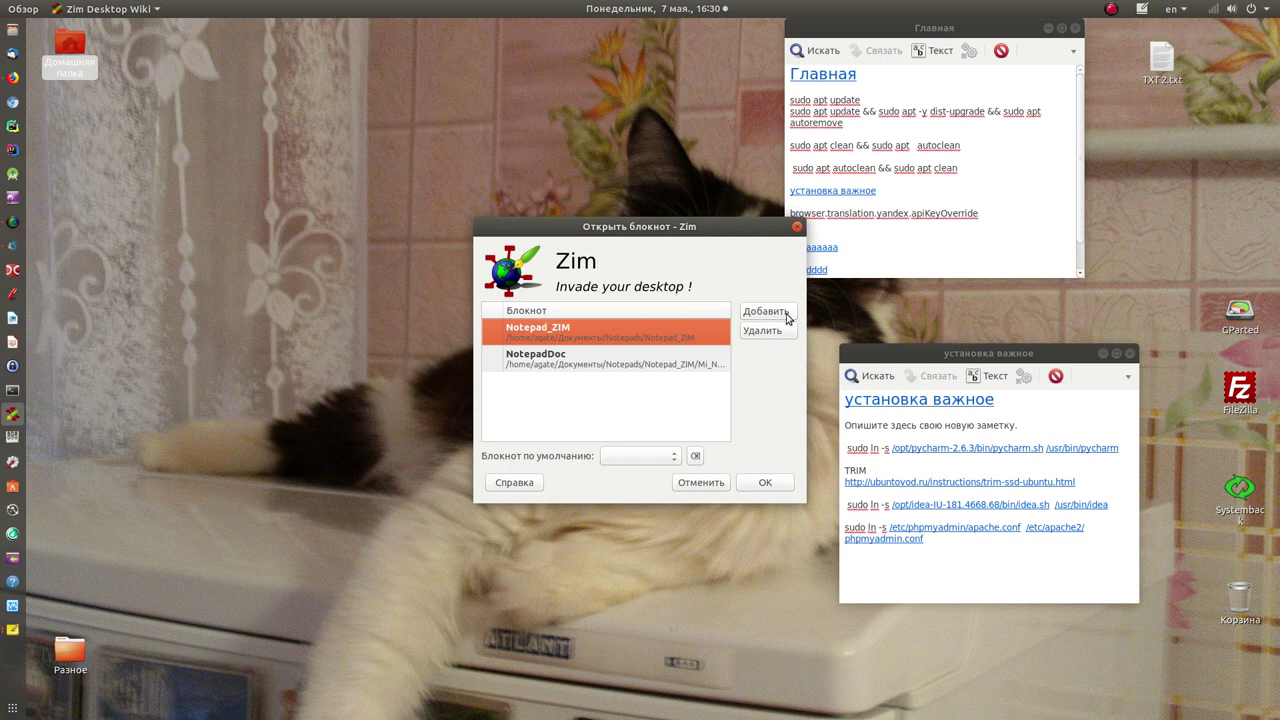
{"action": "left_click", "coordinate": [755, 484]}
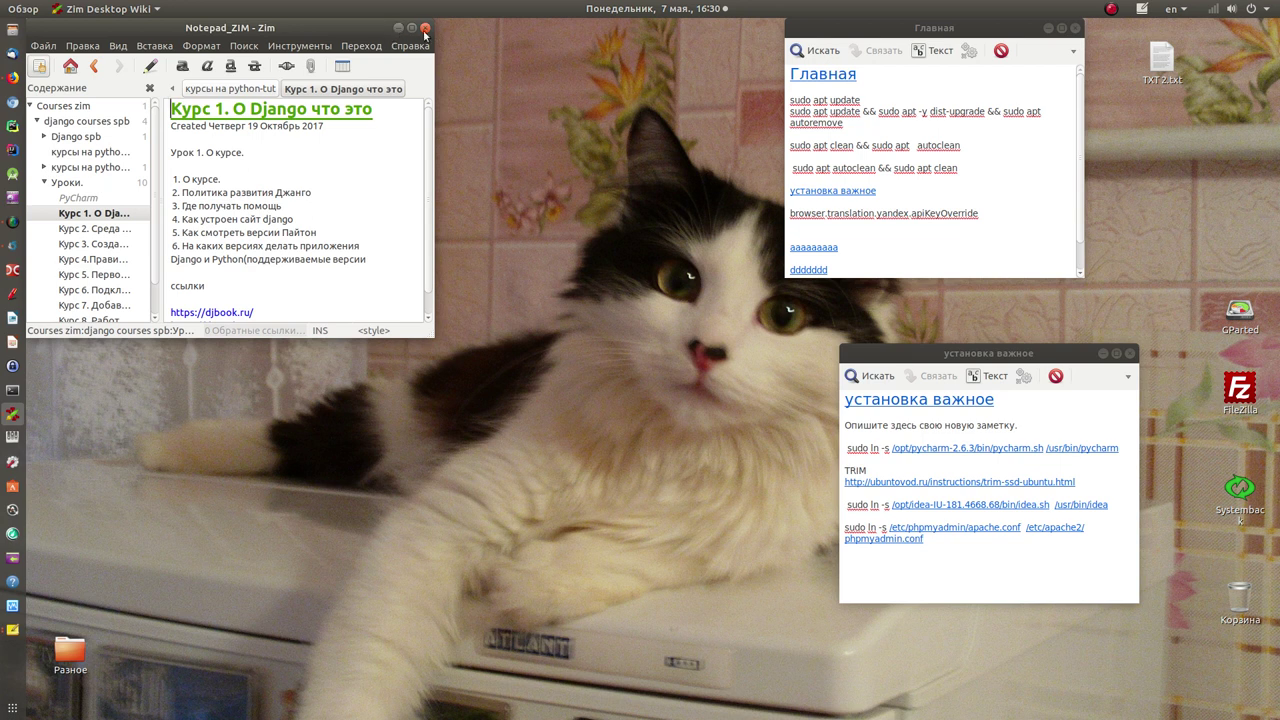
{"action": "left_click", "coordinate": [43, 46]}
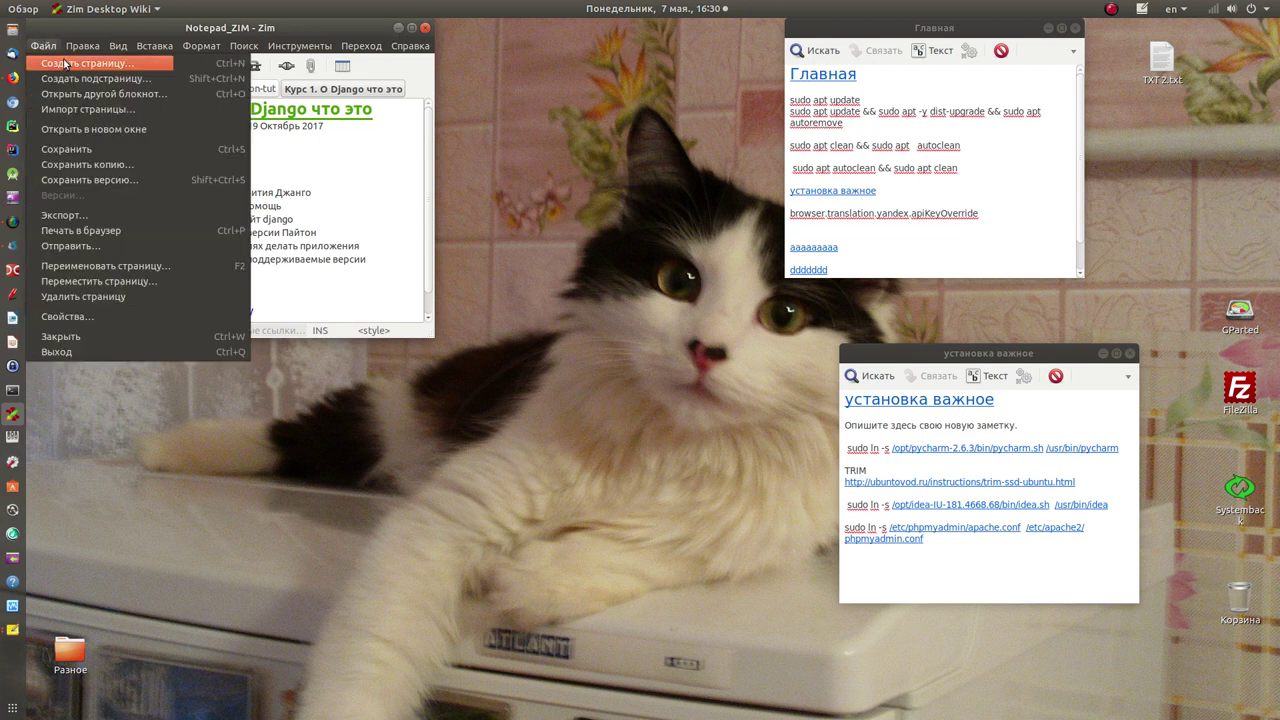
{"action": "left_click", "coordinate": [645, 88]}
{"action": "left_click", "coordinate": [425, 28]}
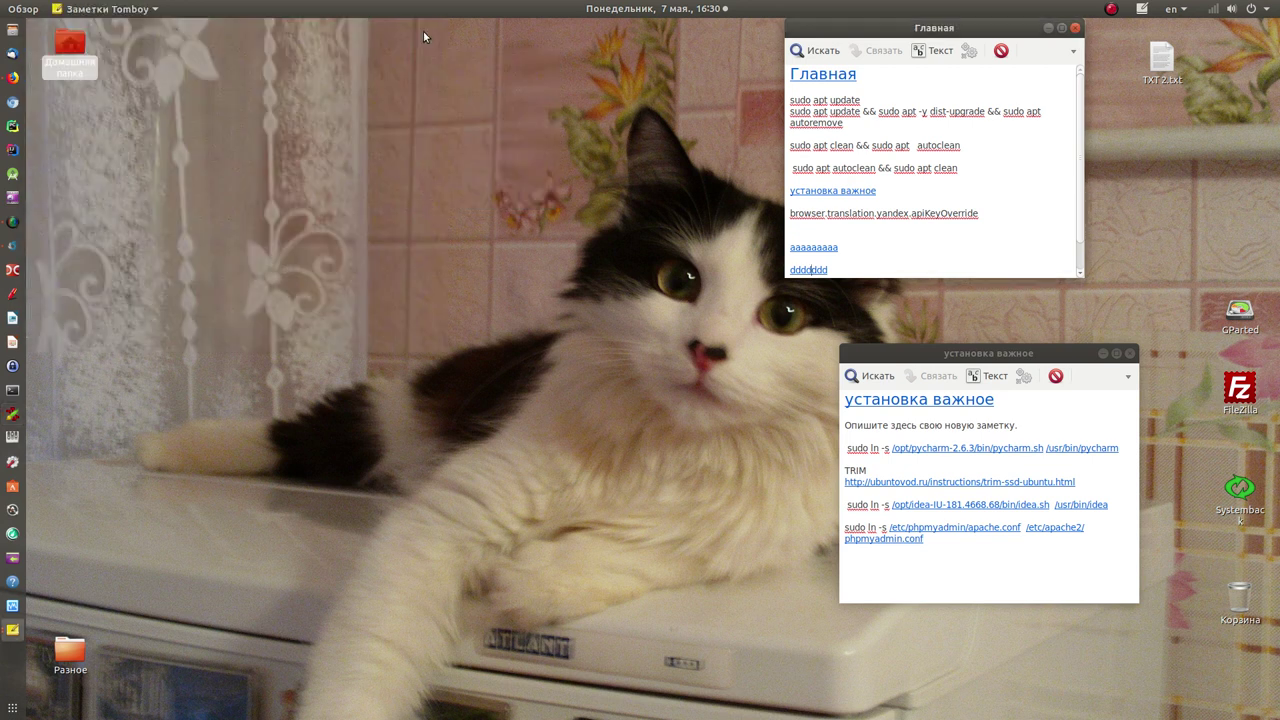
Launch the medit text editor, look at saving the empty document, and close the editor.
{"action": "left_click", "coordinate": [12, 294]}
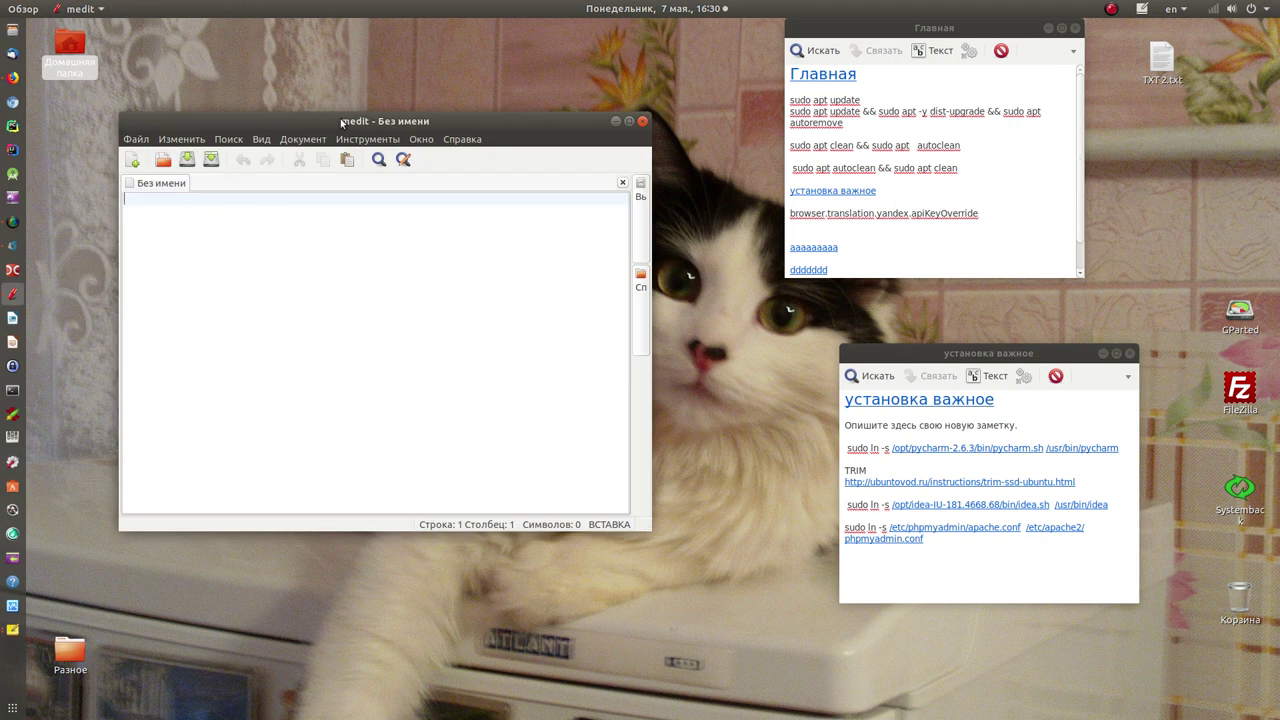
{"action": "left_click", "coordinate": [187, 159]}
{"action": "left_click", "coordinate": [656, 99]}
{"action": "left_click", "coordinate": [642, 121]}
Open the home folder in Files, try the list view, and return to the icon view.
{"action": "left_click", "coordinate": [12, 30]}
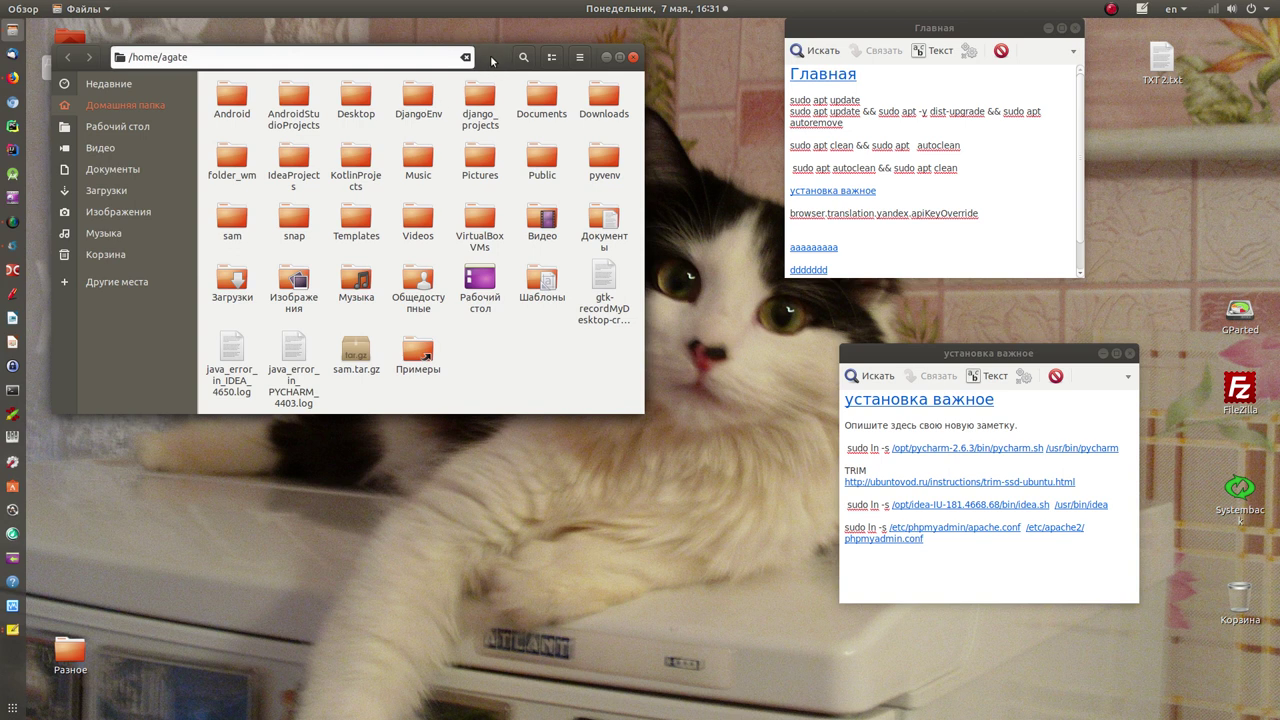
{"action": "left_click", "coordinate": [551, 58]}
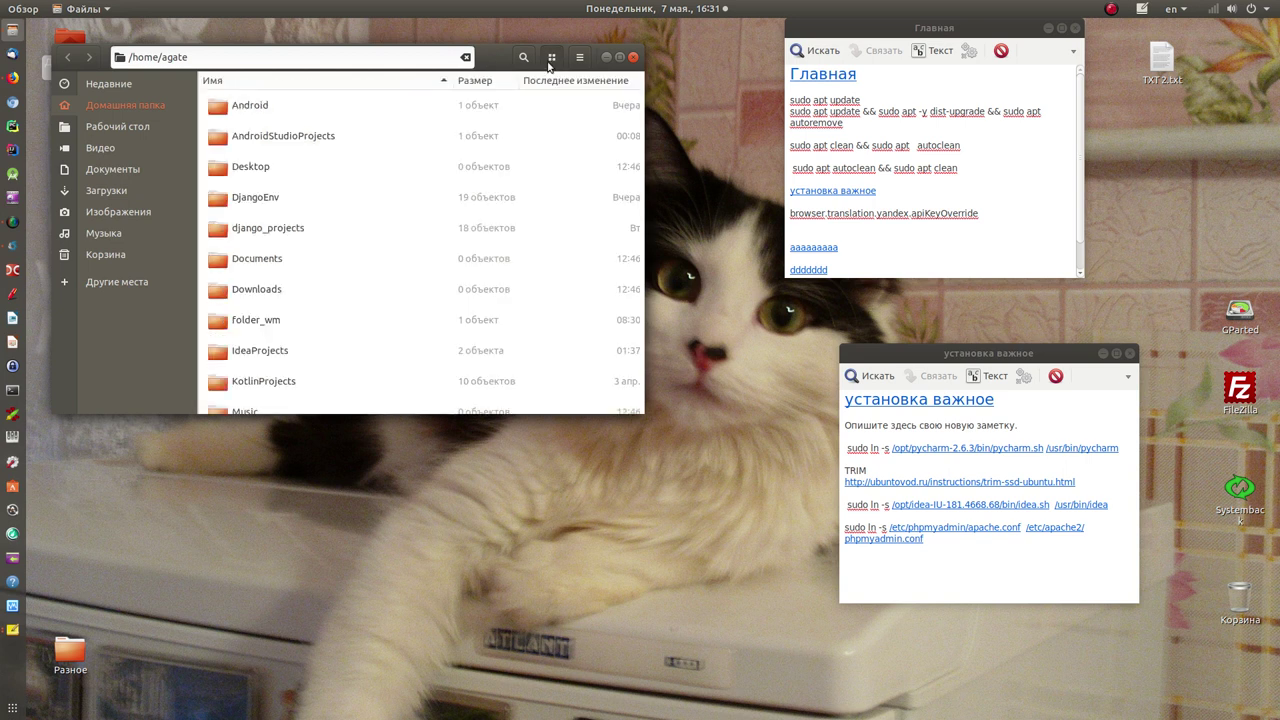
{"action": "left_click", "coordinate": [549, 60]}
Enable the display of hidden files in the home folder.
{"action": "left_click", "coordinate": [579, 57]}
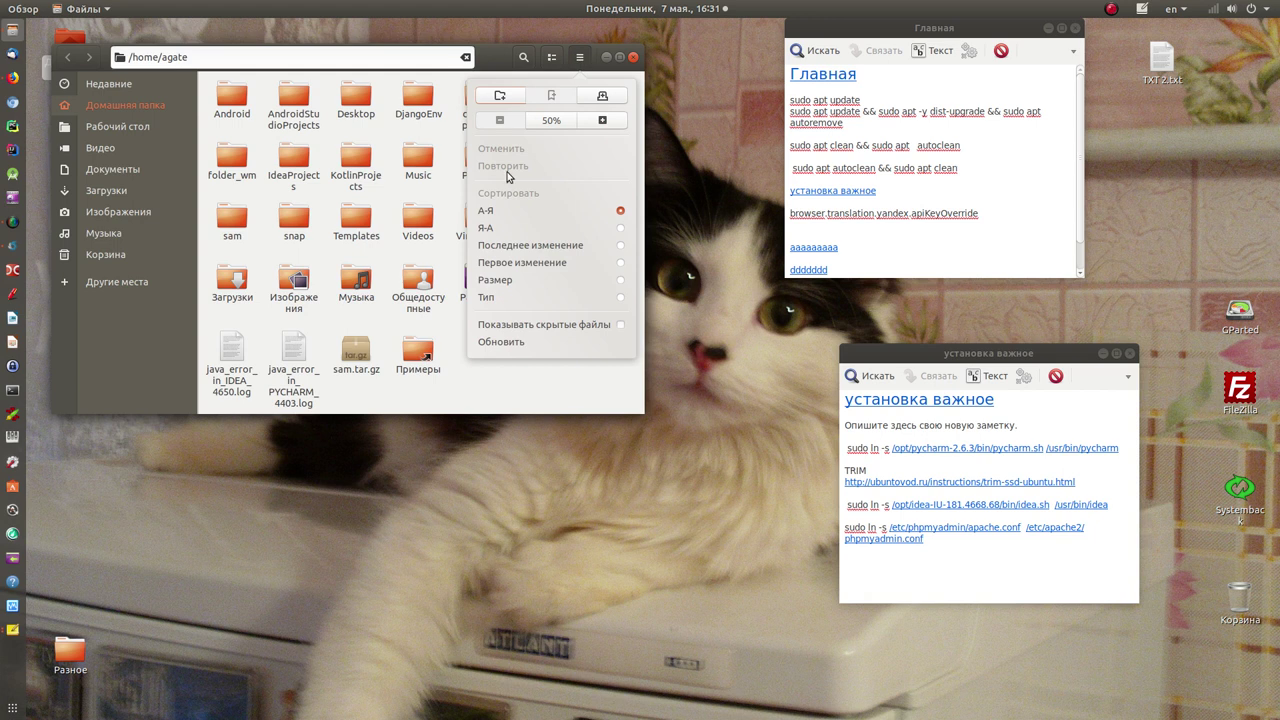
{"action": "left_click", "coordinate": [530, 324]}
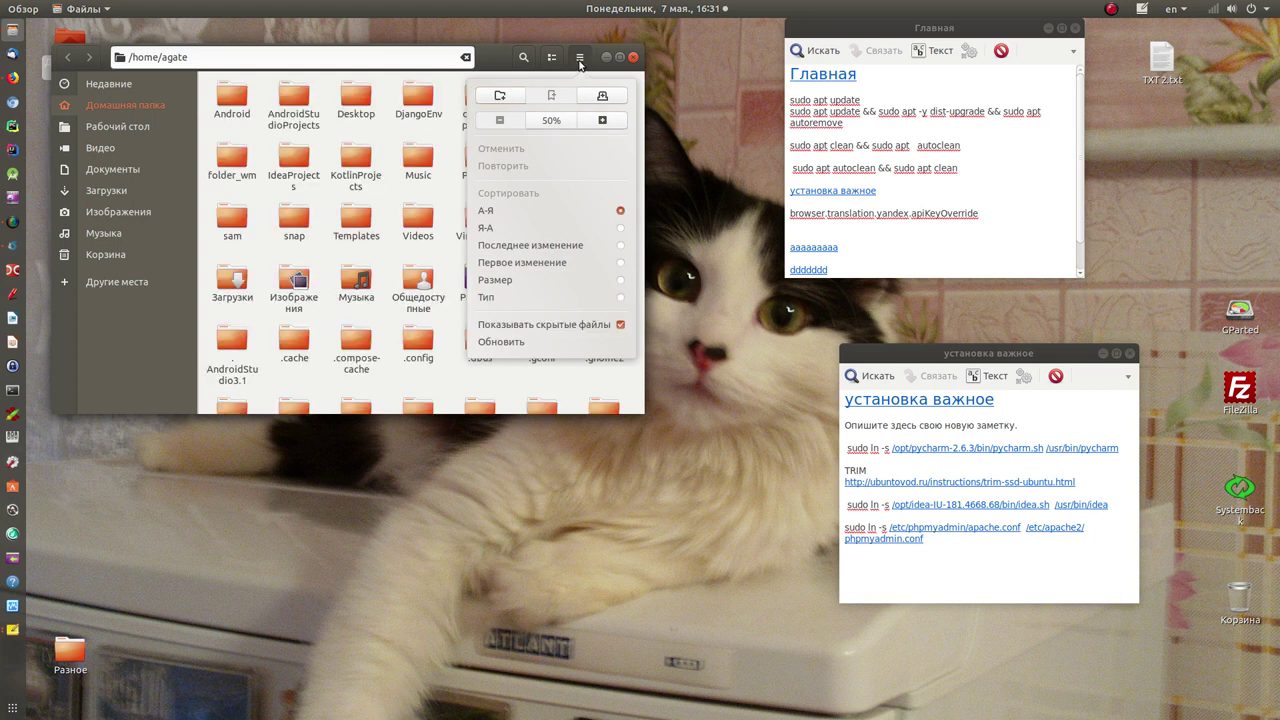
Turn off the display of hidden files in the home folder.
{"action": "left_click", "coordinate": [541, 325]}
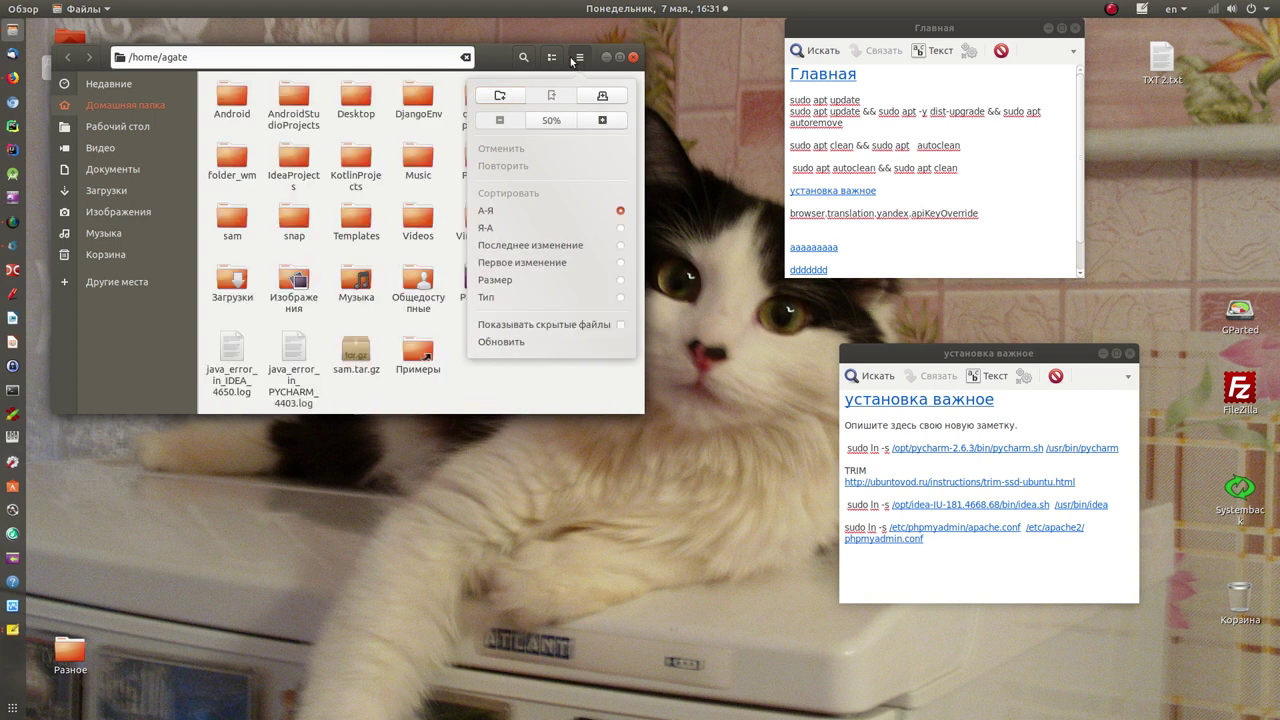
Browse the Desktop, Videos, Pictures, Music and Trash locations in Files, and close the file manager.
{"action": "left_click", "coordinate": [97, 128]}
{"action": "left_click", "coordinate": [100, 148]}
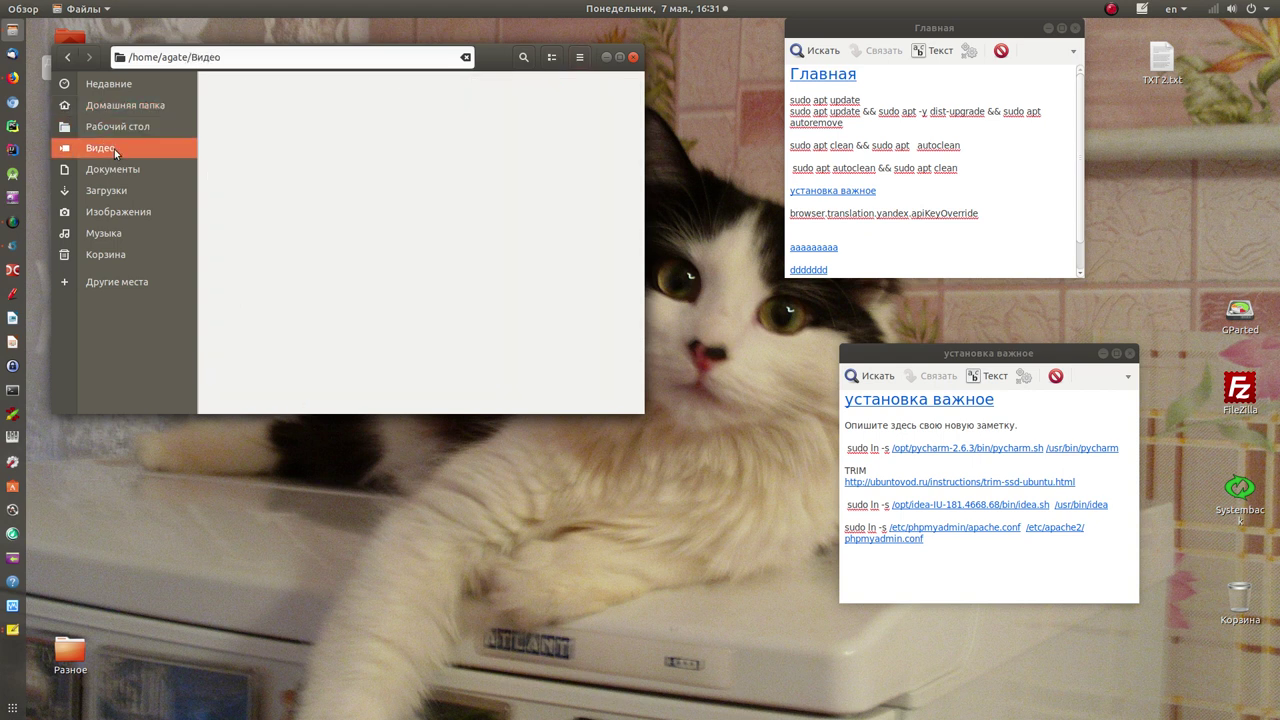
{"action": "left_click", "coordinate": [112, 212]}
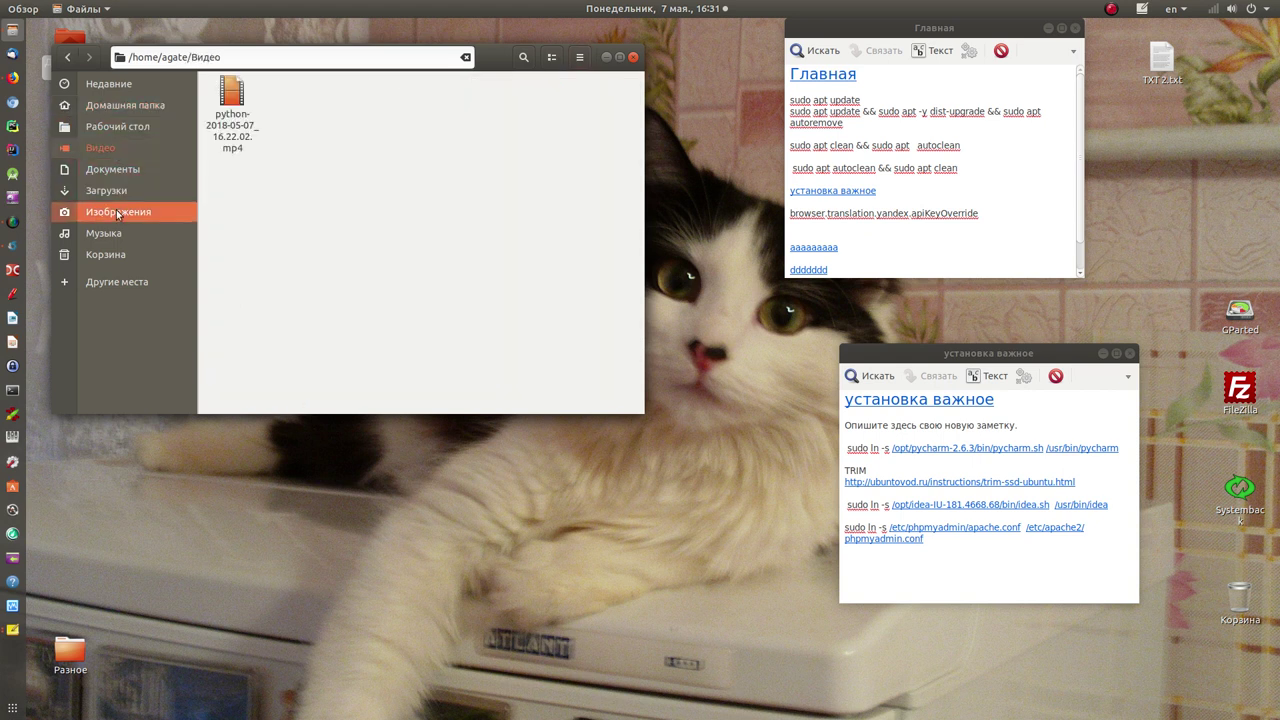
{"action": "left_click", "coordinate": [115, 233]}
{"action": "left_click", "coordinate": [155, 254]}
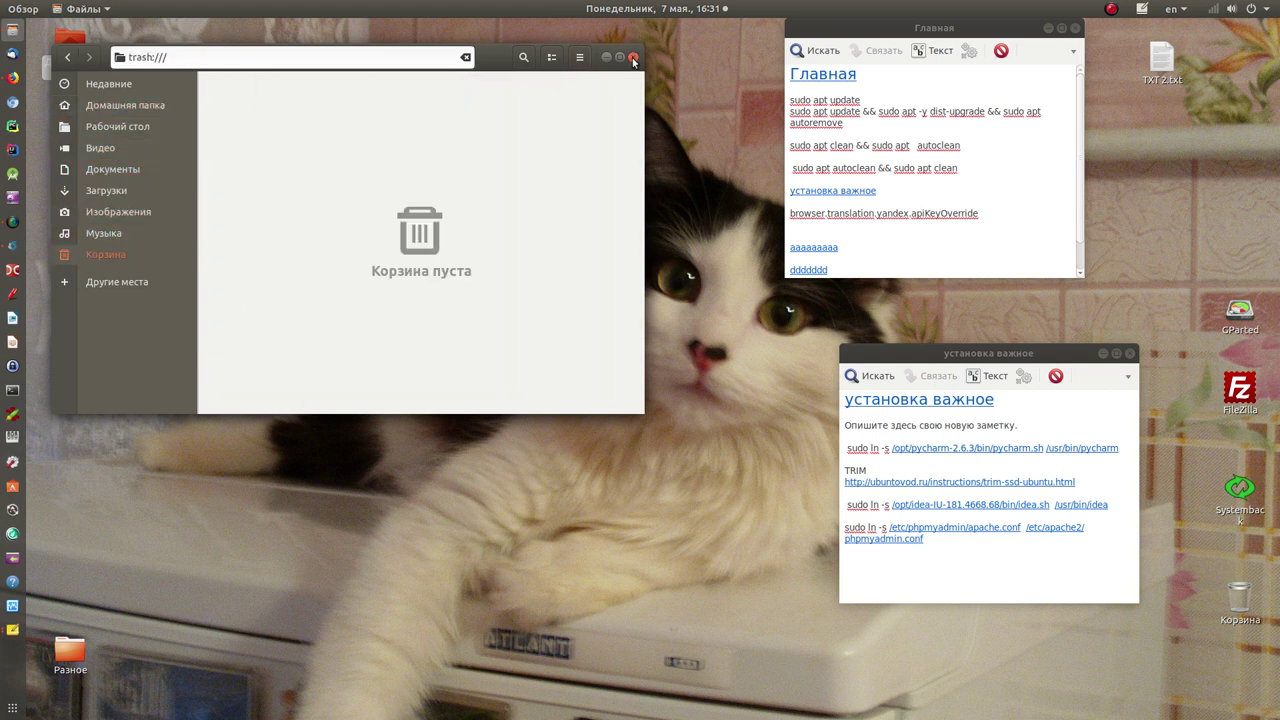
{"action": "left_click", "coordinate": [633, 57]}
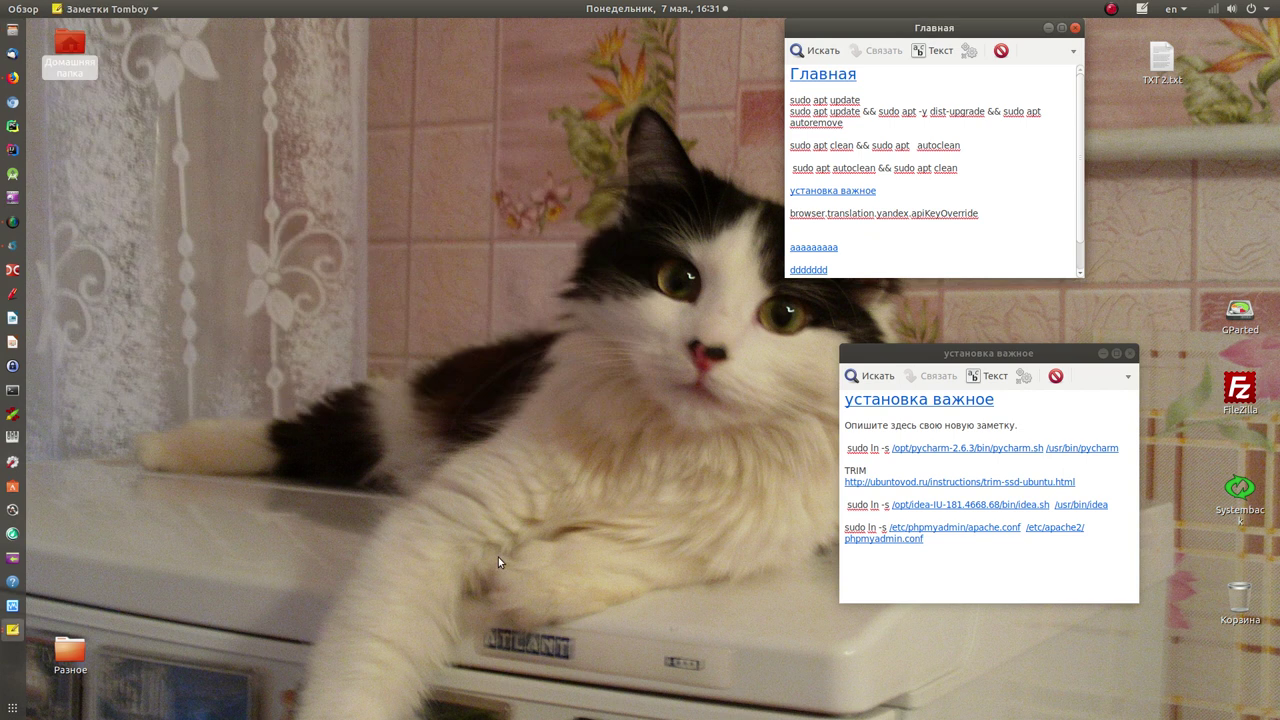
View the open windows in the Activities overview and the grid of all installed applications, and return to the desktop.
{"action": "left_click", "coordinate": [22, 9]}
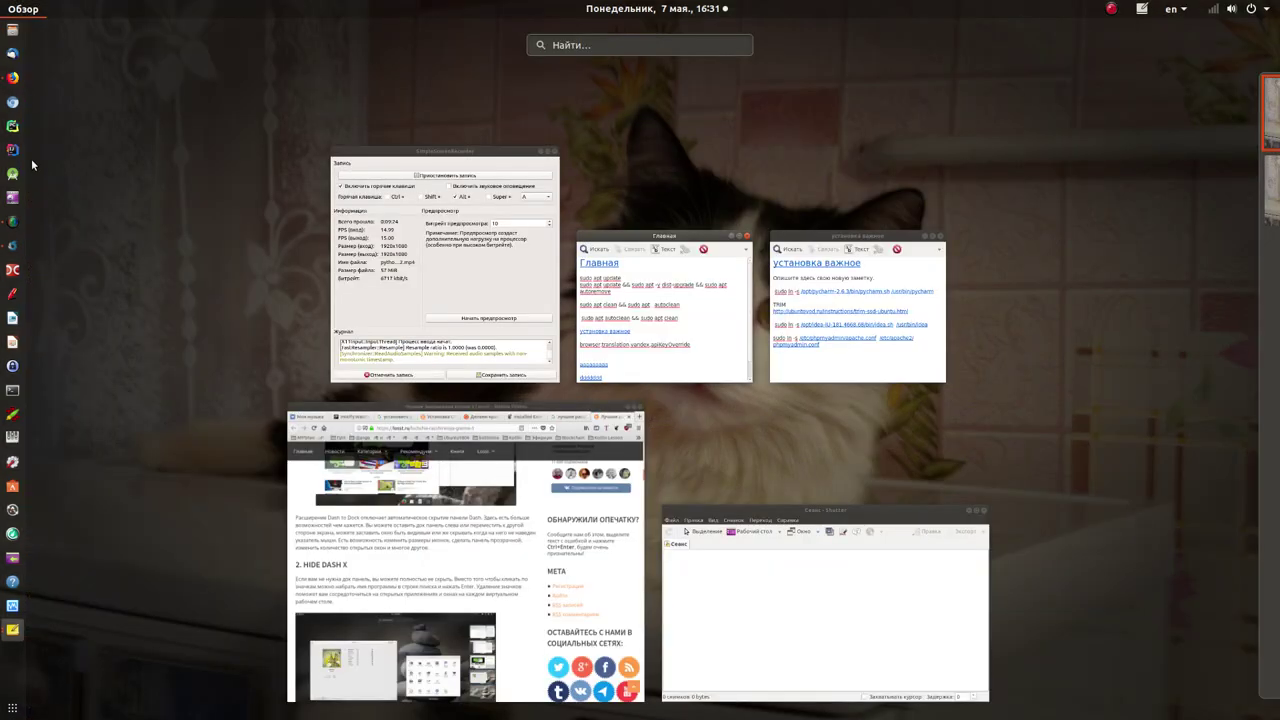
{"action": "left_click", "coordinate": [12, 709]}
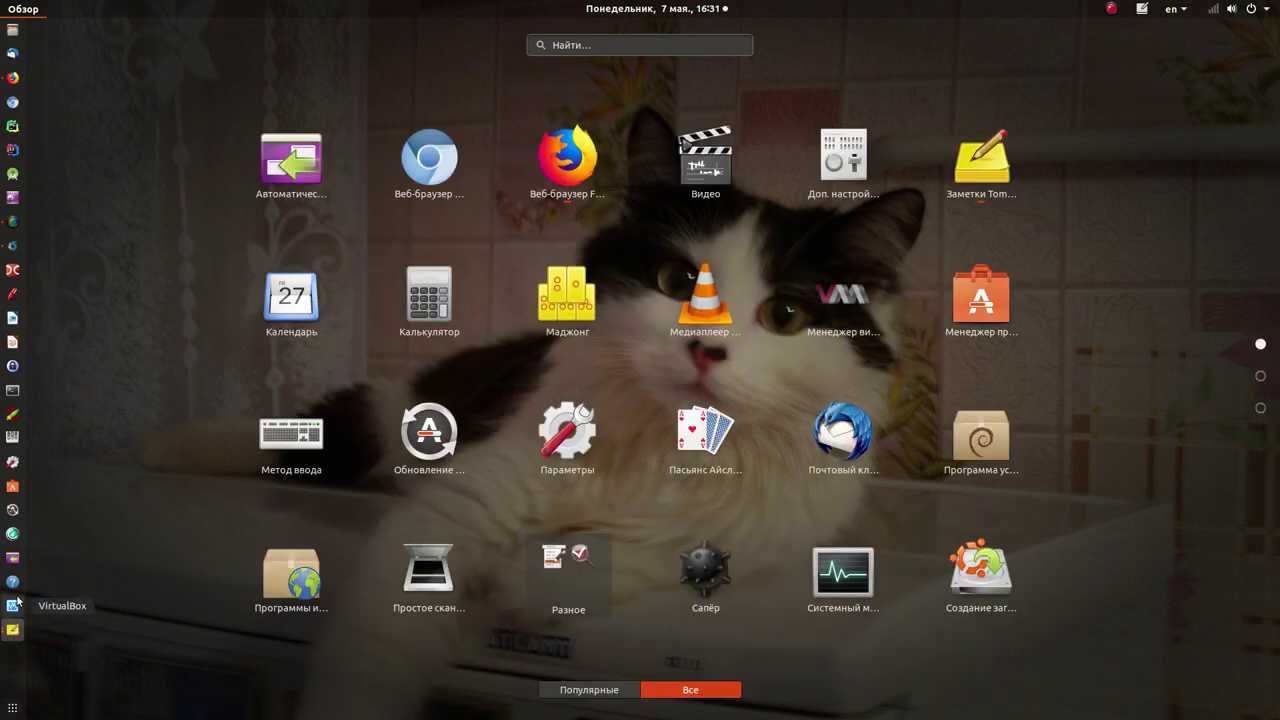
{"action": "left_click", "coordinate": [12, 709]}
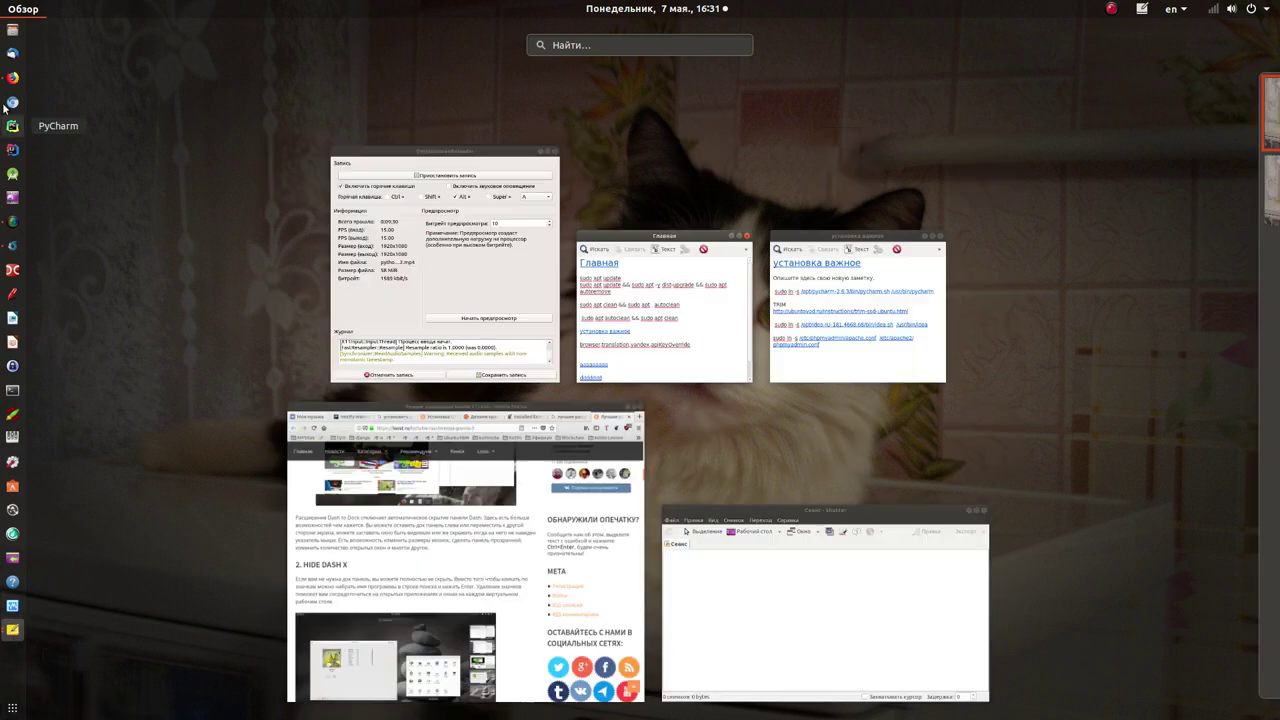
{"action": "left_click", "coordinate": [26, 12]}
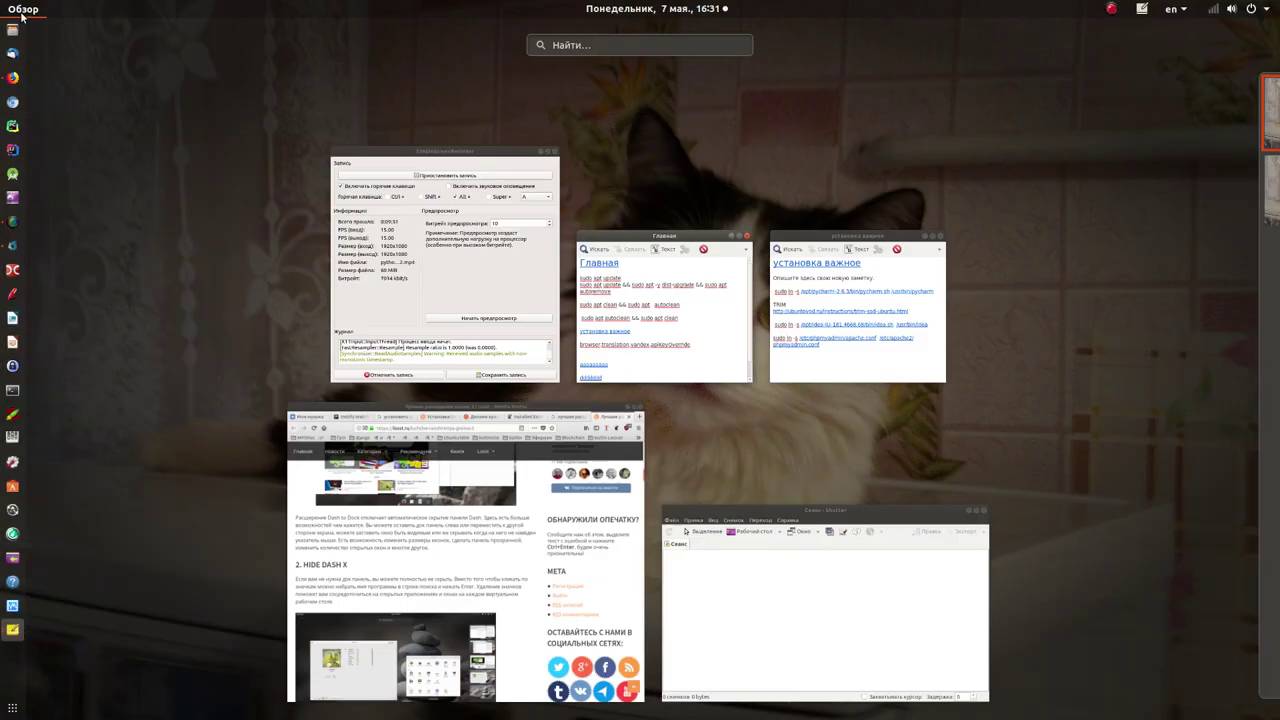
{"action": "left_click", "coordinate": [190, 548]}
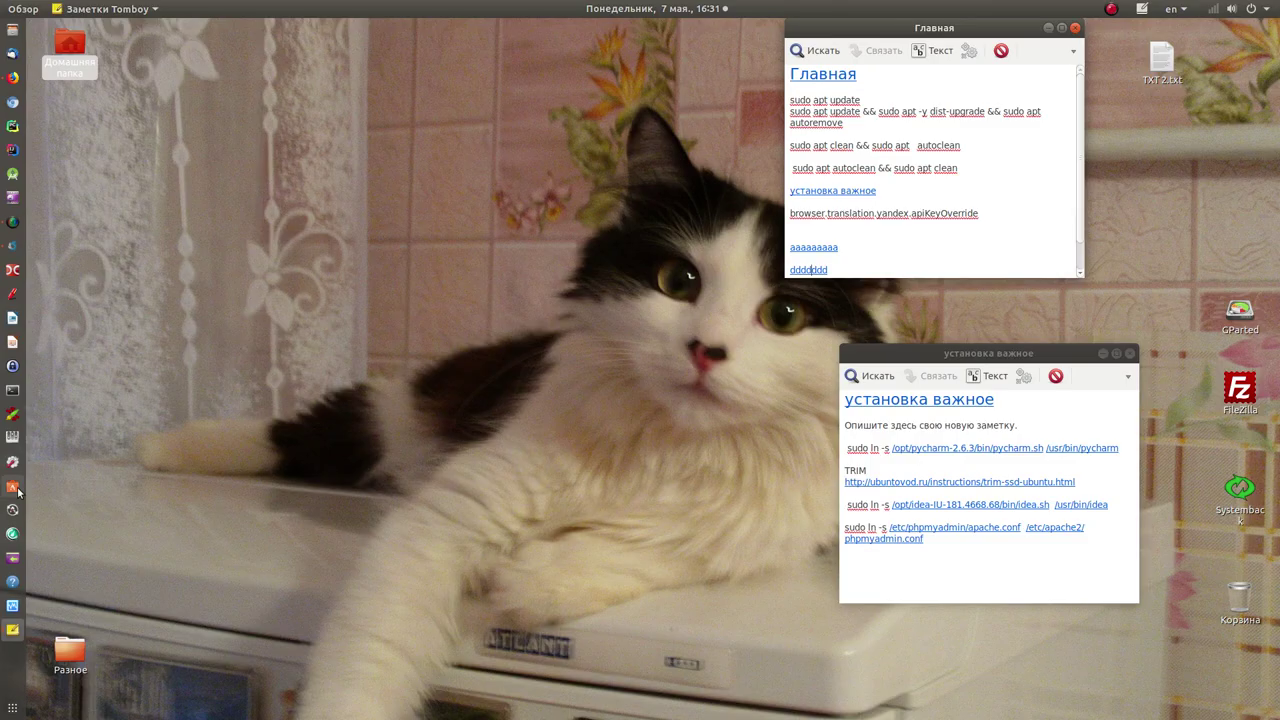
Open and close the VirtualBox manager, and do the same with the Thunderbird mail client.
{"action": "left_click", "coordinate": [12, 605]}
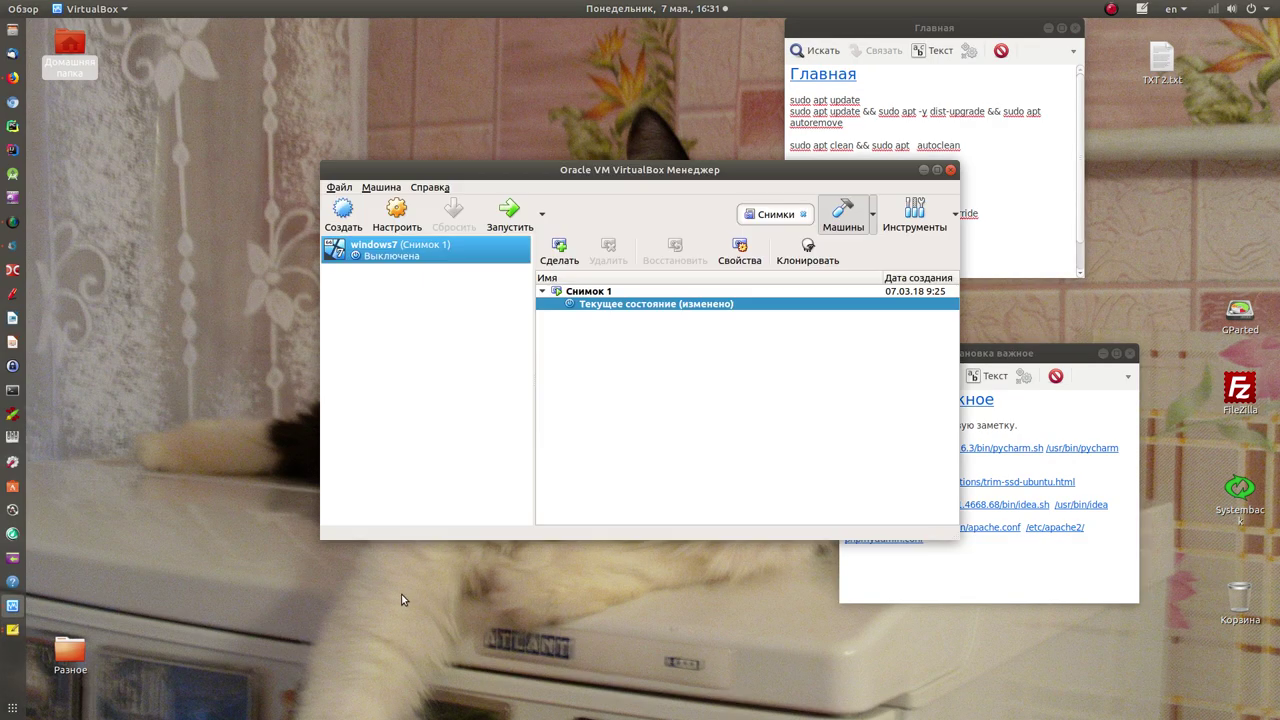
{"action": "left_click", "coordinate": [950, 170]}
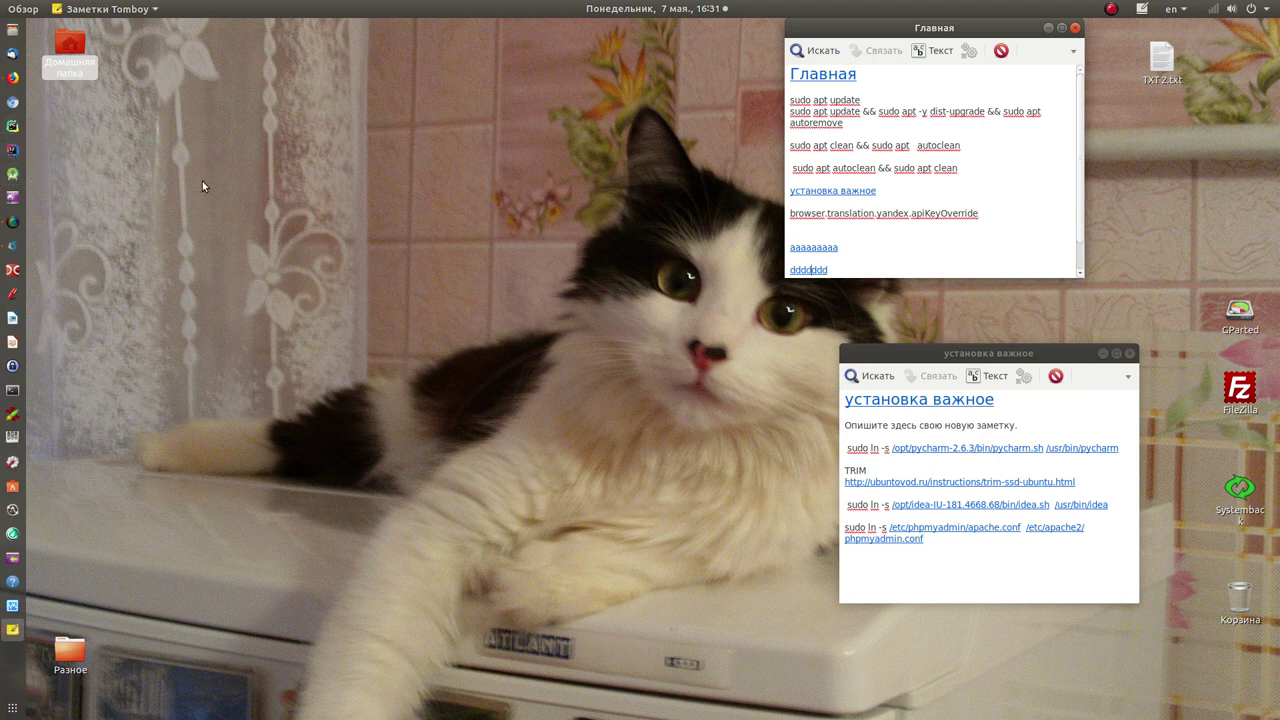
{"action": "left_click", "coordinate": [12, 53]}
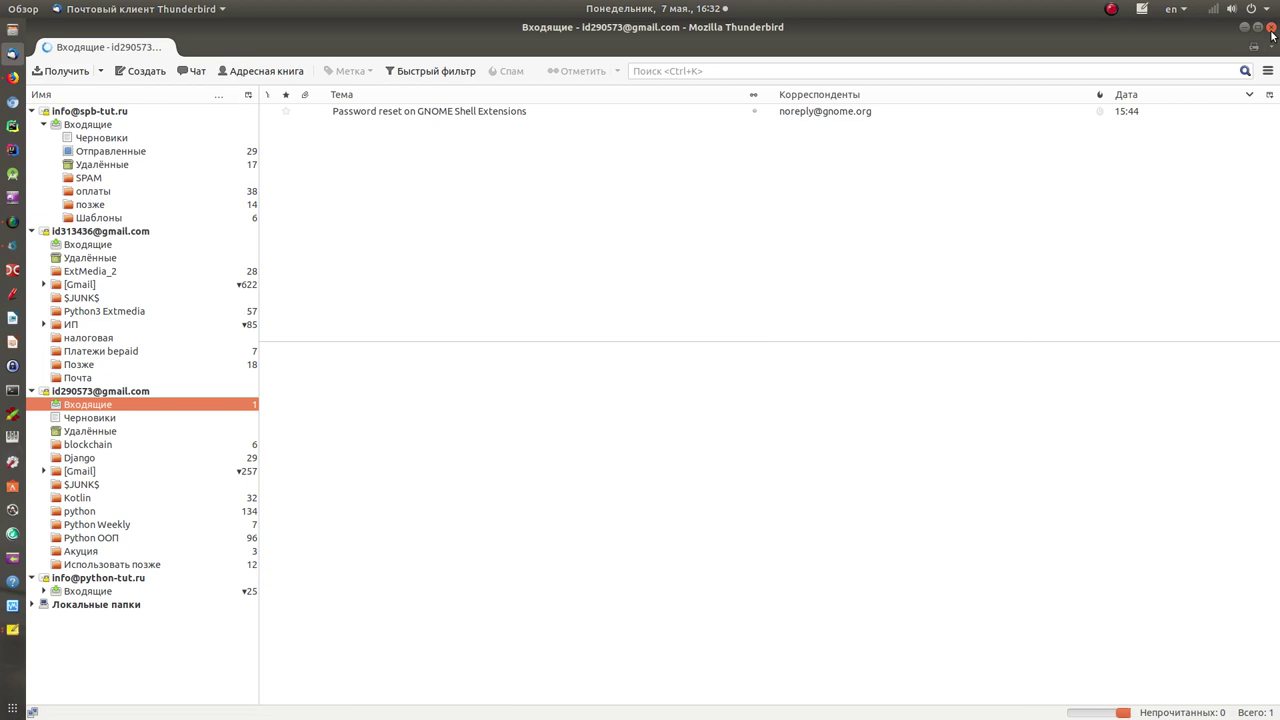
{"action": "left_click", "coordinate": [1271, 29]}
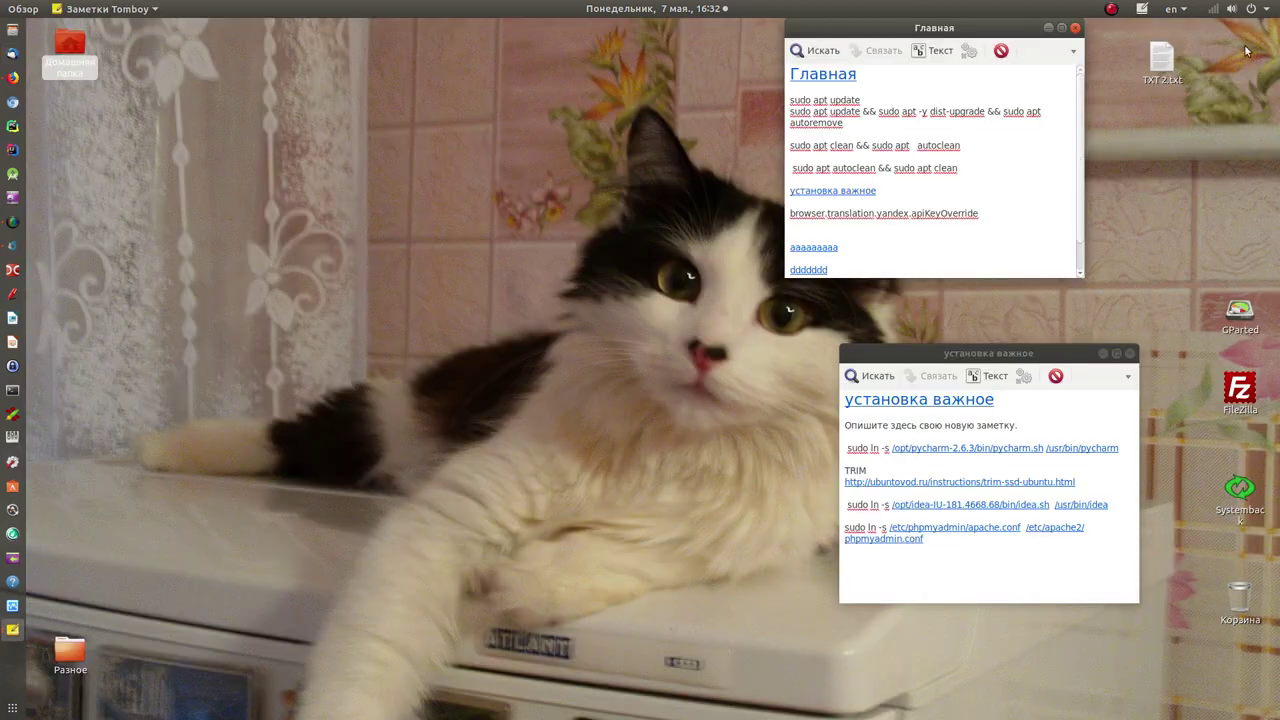
Show the Firefox window with the Gnome 3 extensions article, minimize it, and bring it back from the Activities overview.
{"action": "left_click", "coordinate": [12, 77]}
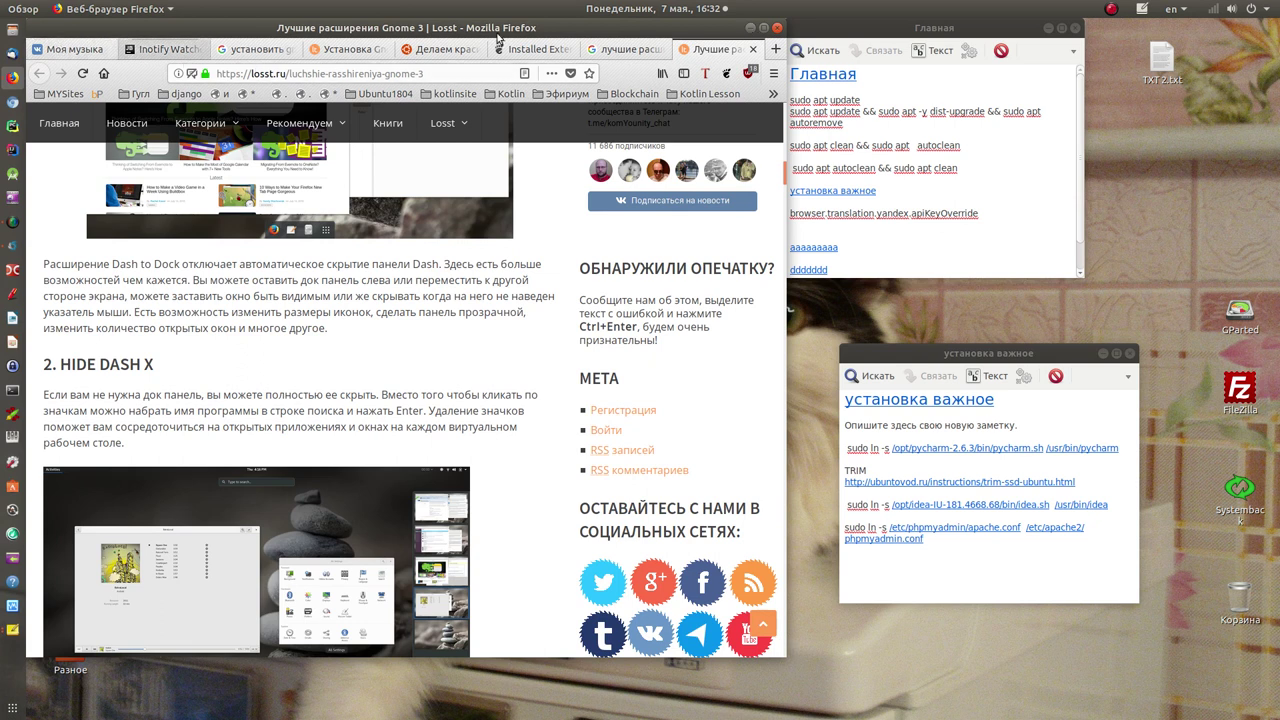
{"action": "left_click", "coordinate": [750, 28]}
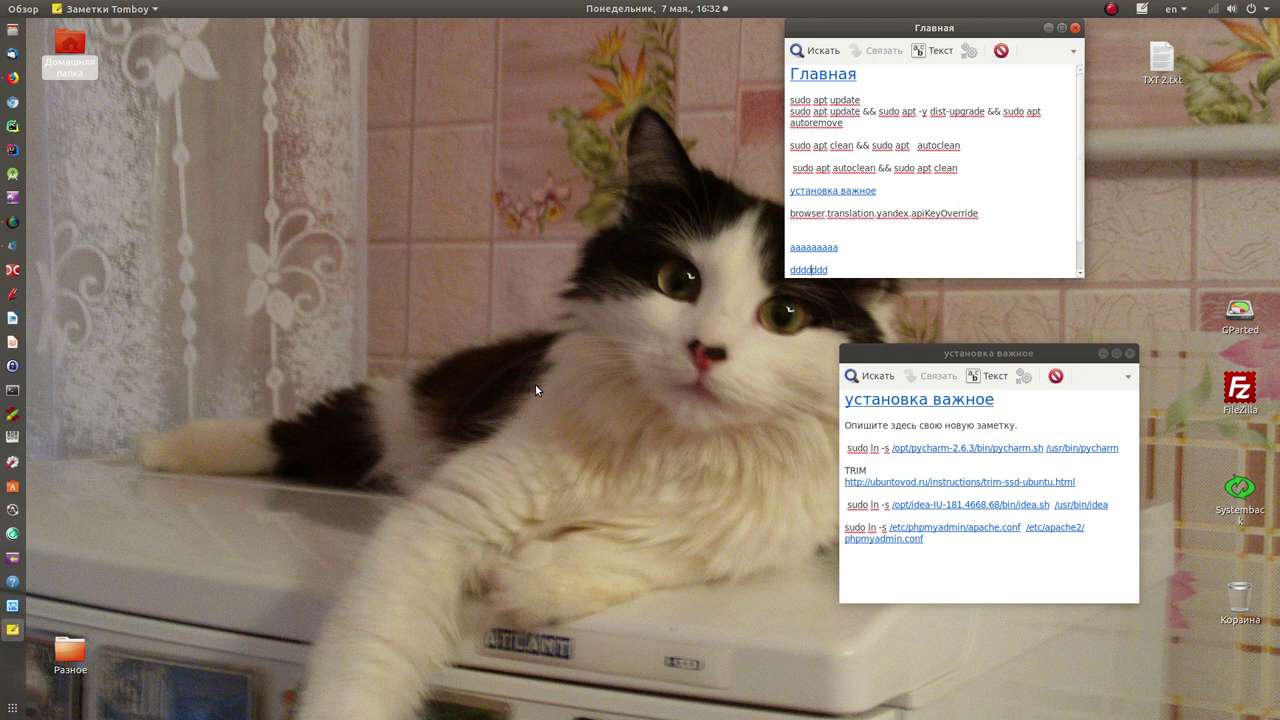
{"action": "left_click", "coordinate": [19, 12]}
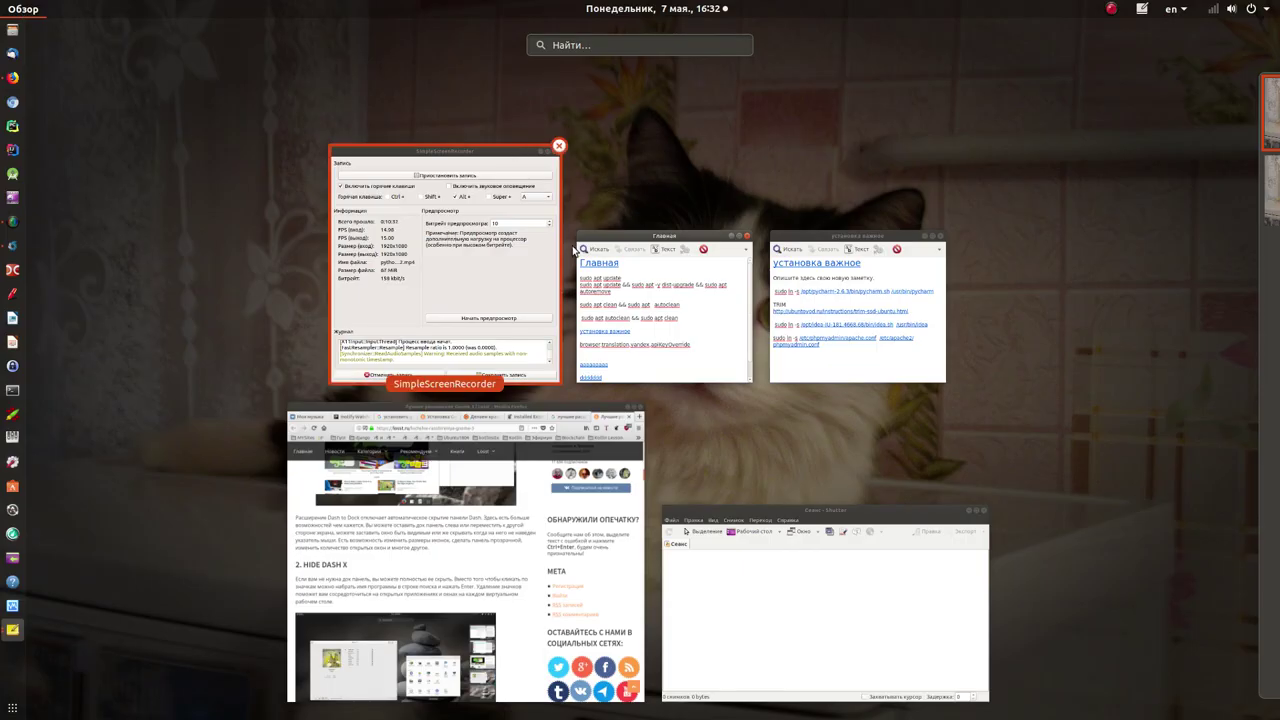
{"action": "left_click", "coordinate": [558, 580]}
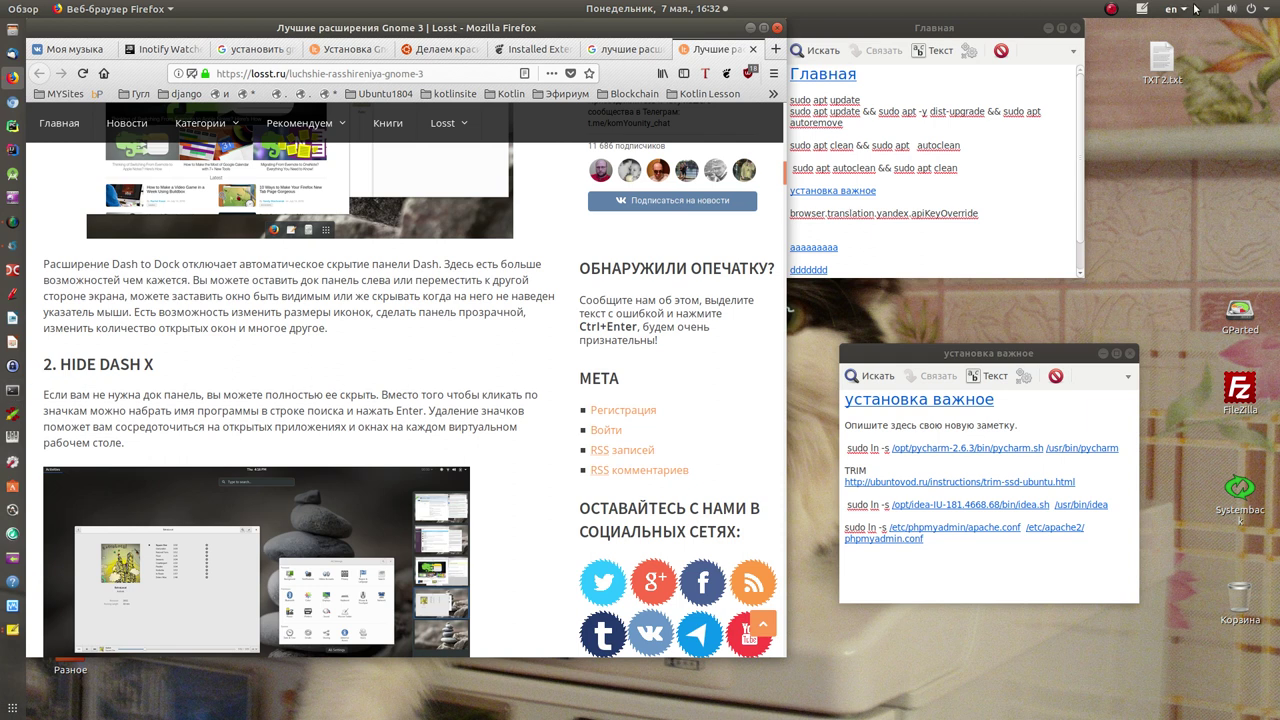
{"action": "left_click", "coordinate": [1111, 11]}
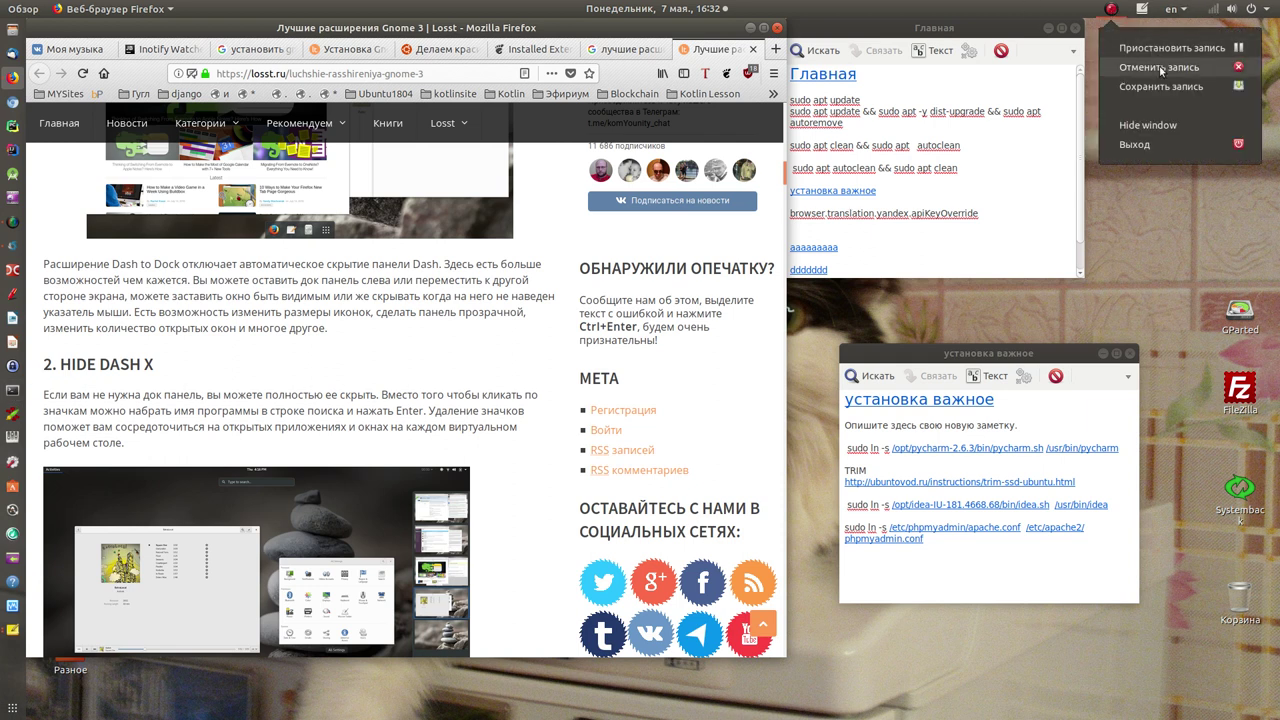